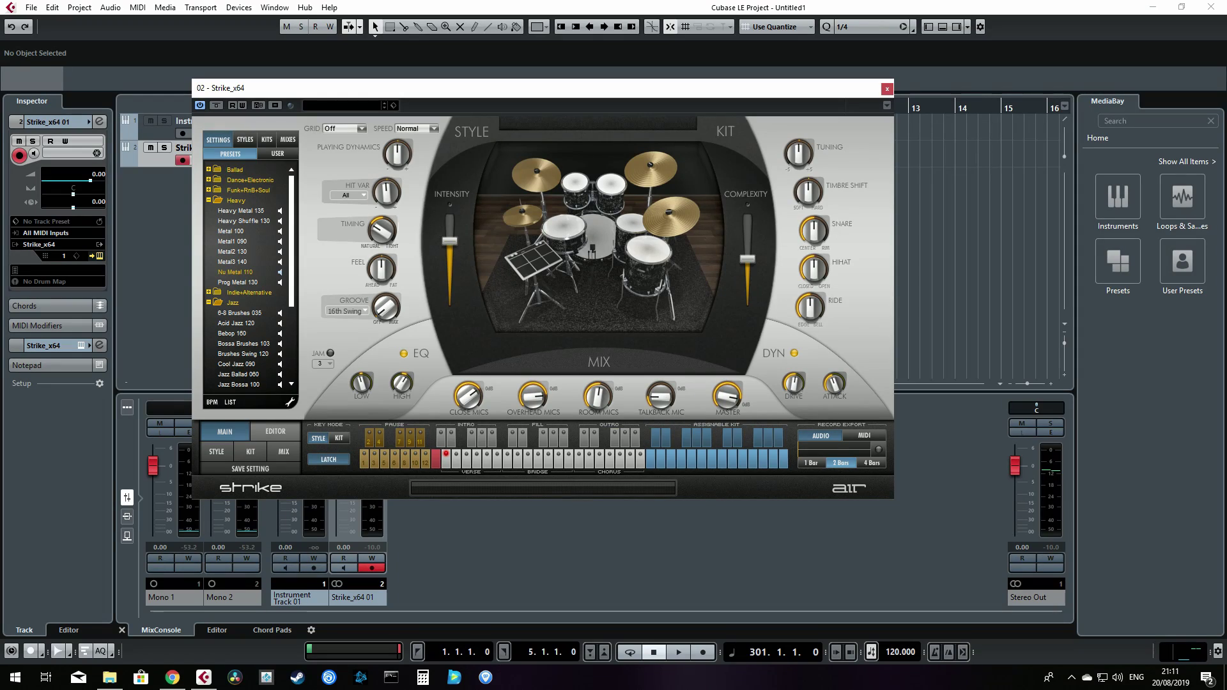
Turn on Jam and lower the pattern's Complexity to slightly above its minimum after trying the maximum and minimum settings.
left_click(330, 353)
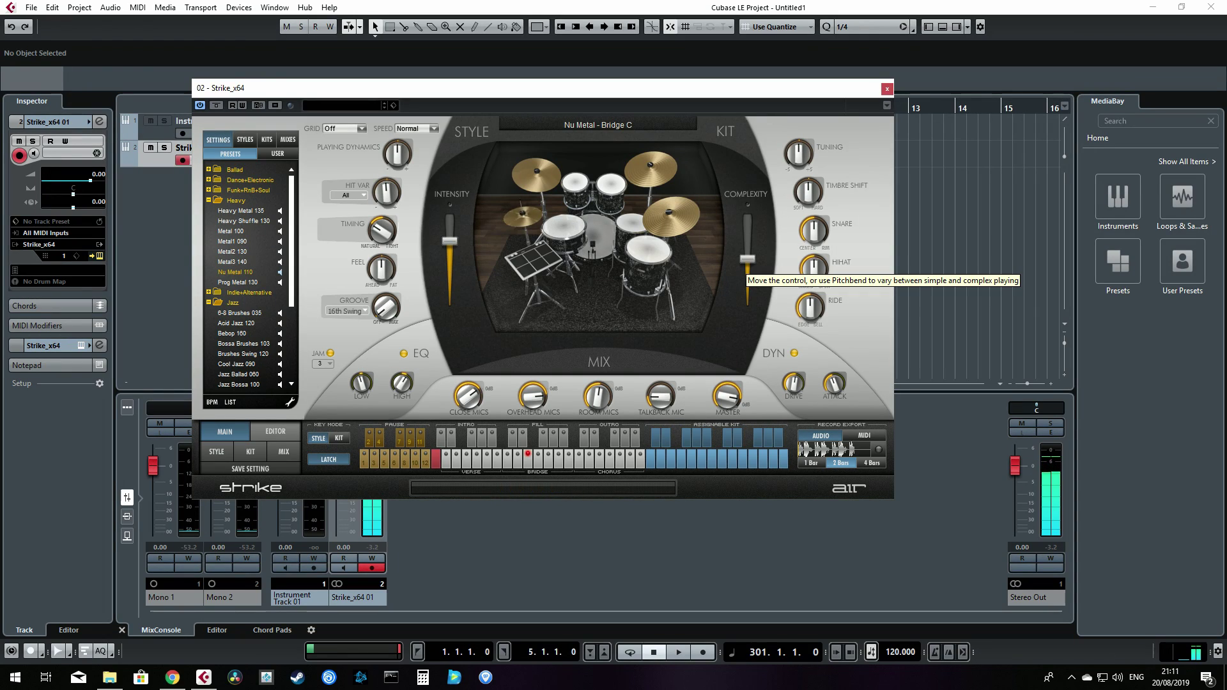
left_click_drag(747, 259, 747, 214)
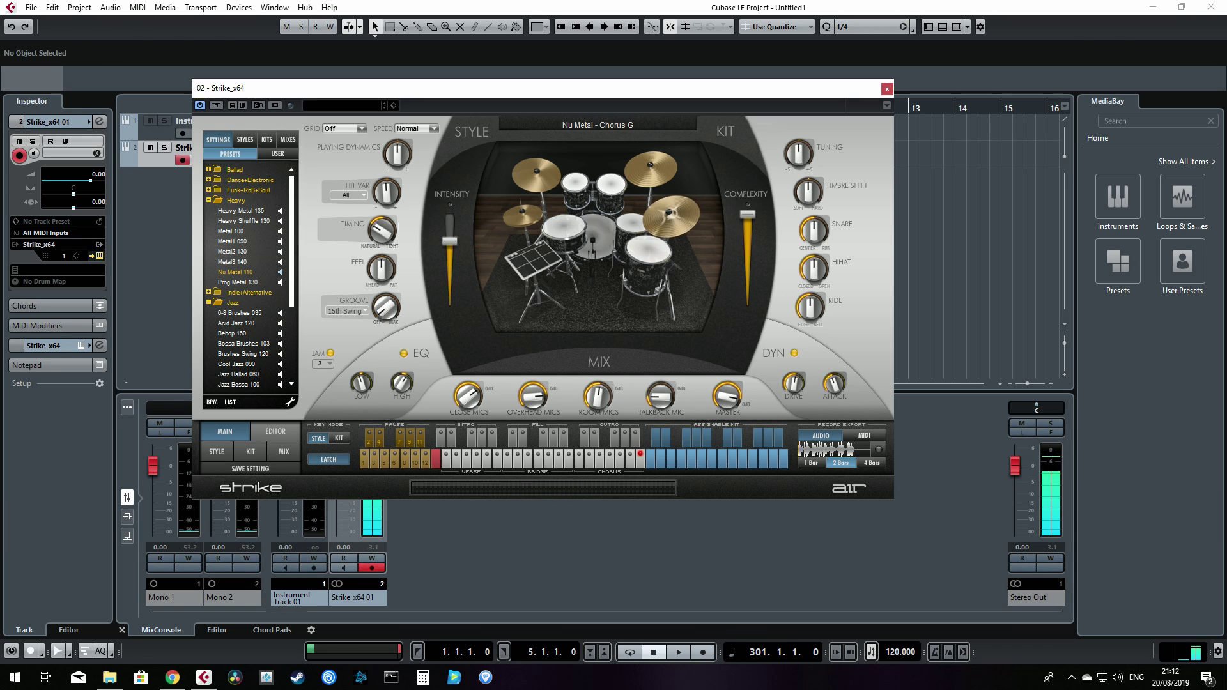
left_click_drag(747, 214, 747, 303)
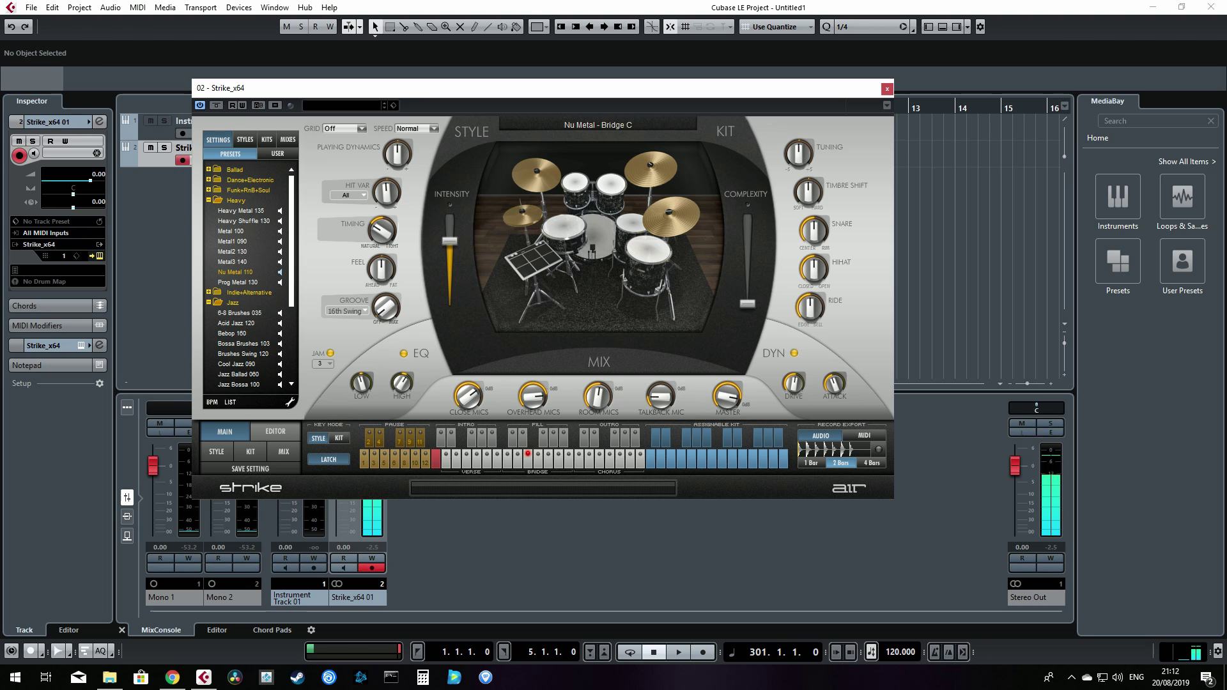
mouse_move(747, 304)
left_mouse_down()
mouse_move(747, 264)
mouse_move(747, 288)
left_mouse_up()
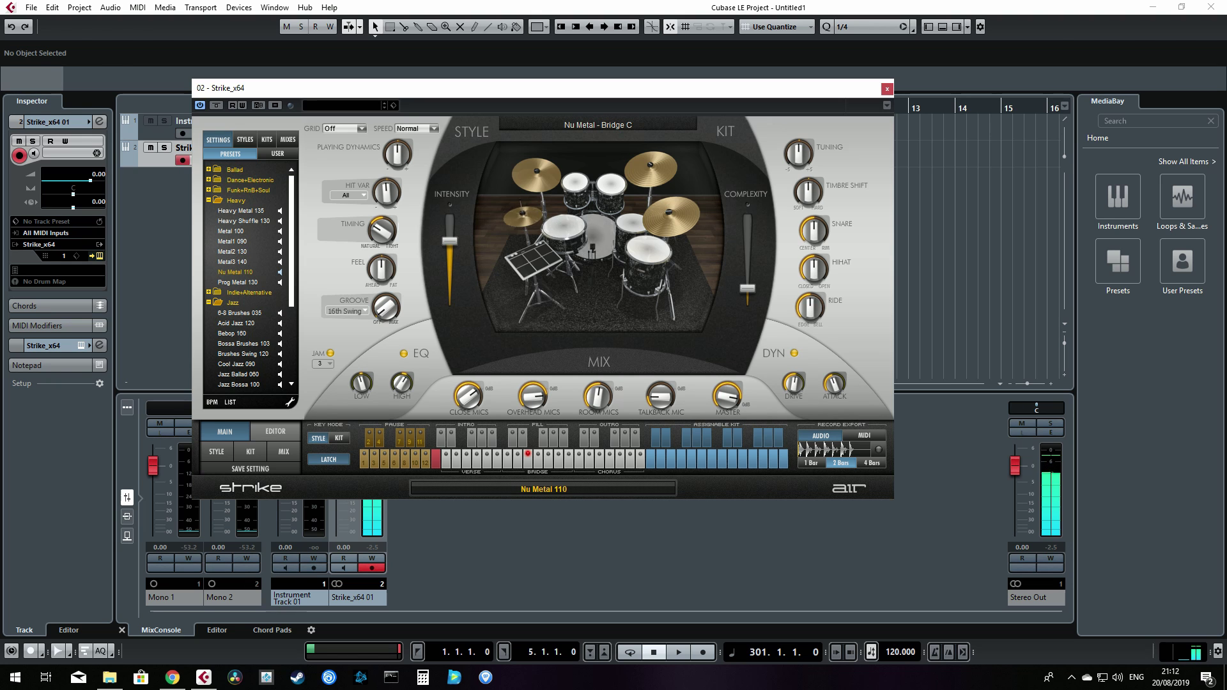
Raise Playing Dynamics, set Timing to 60 % and Feel to -27 %, and adjust the kit's Tuning and Timbre Shift.
left_click_drag(398, 155, 398, 124)
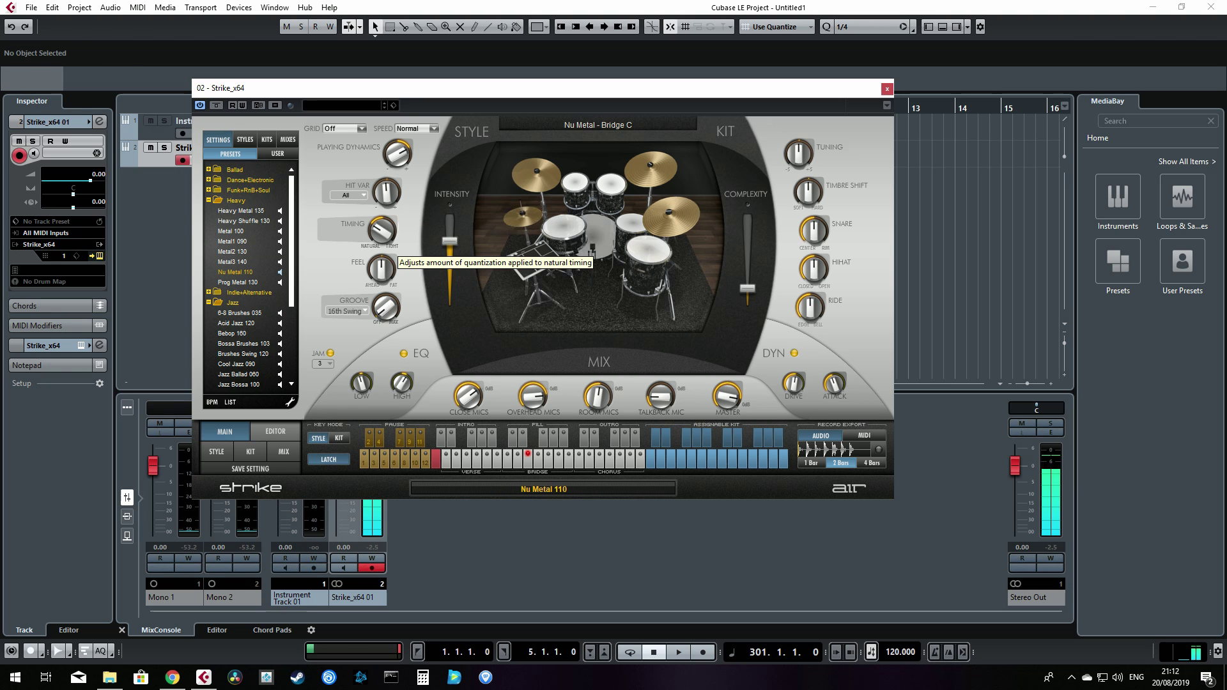
left_click_drag(382, 231, 382, 221)
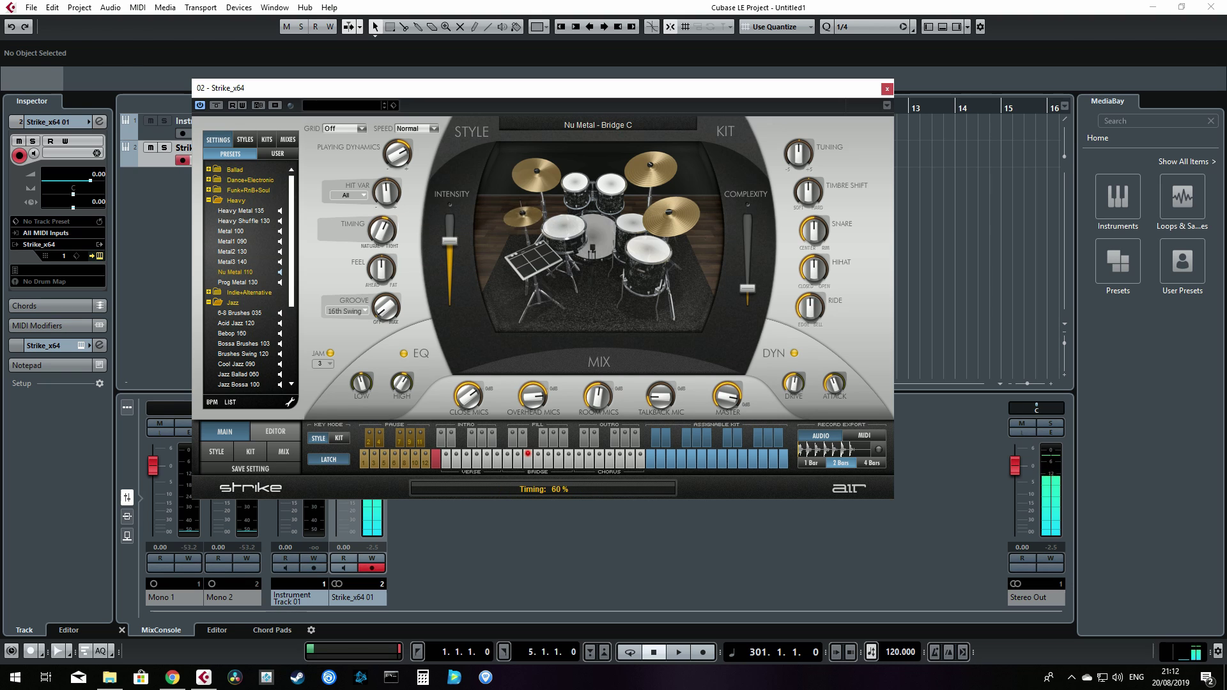
left_click_drag(381, 268, 382, 273)
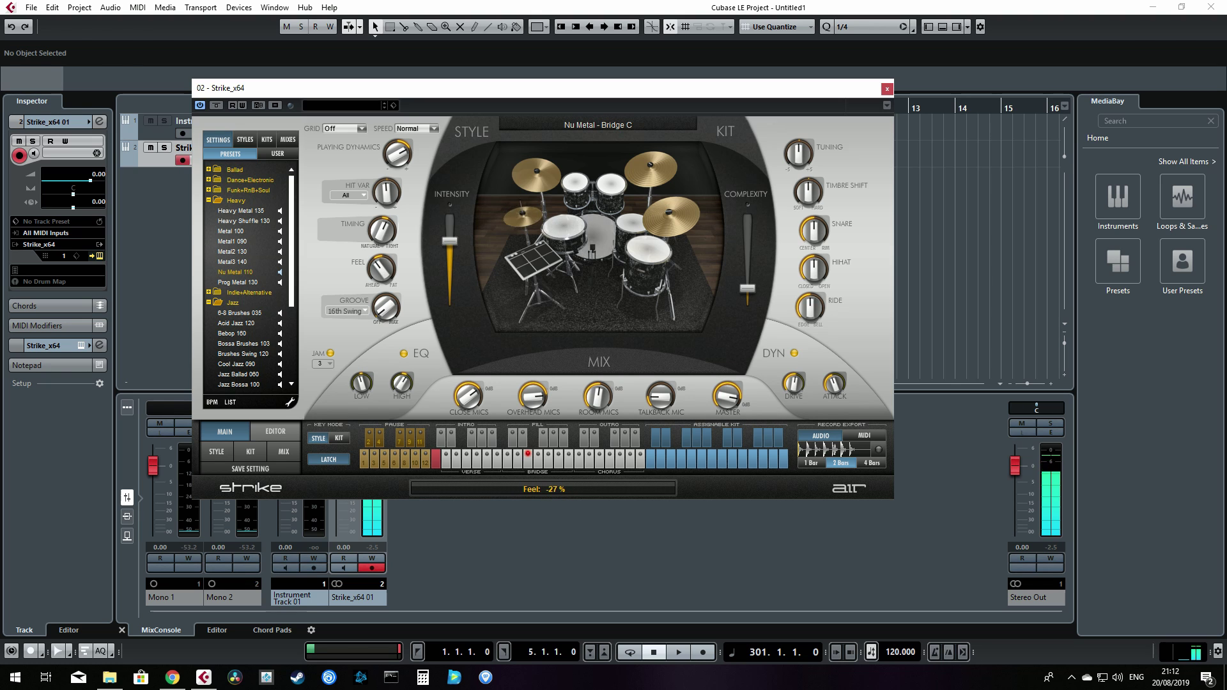
left_click_drag(799, 153, 808, 187)
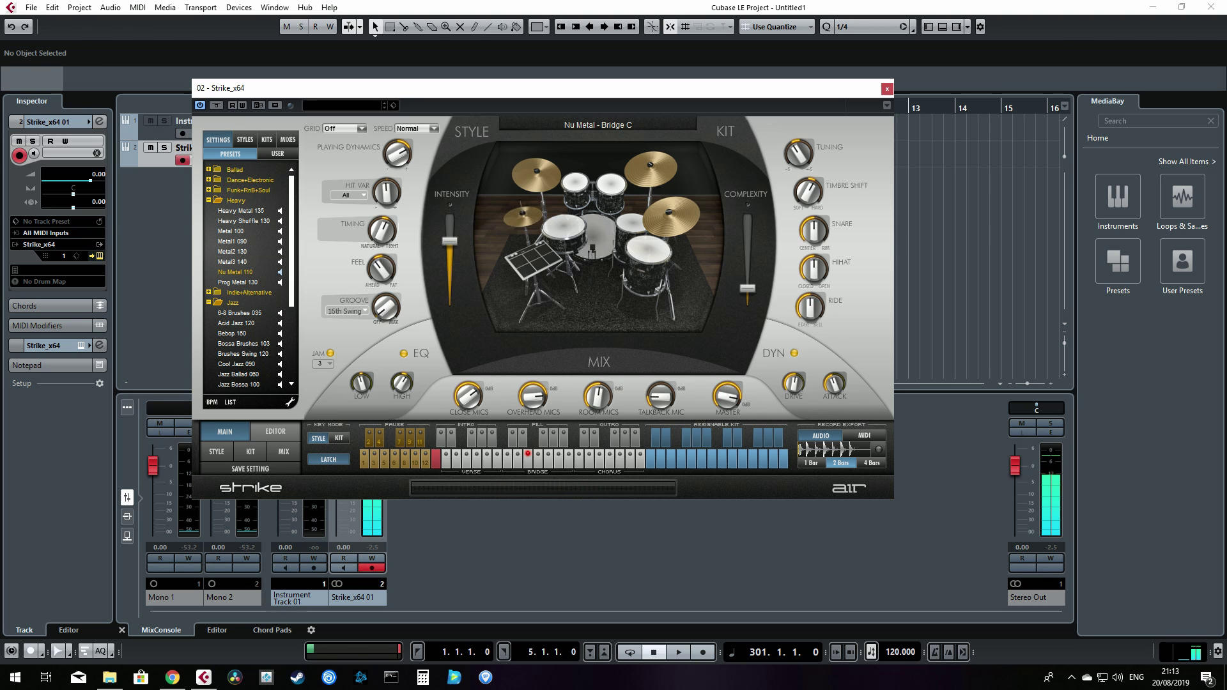
Open the Mix page, route the Kick's overhead signal through its own channel, and solo the Kick.
left_click(283, 451)
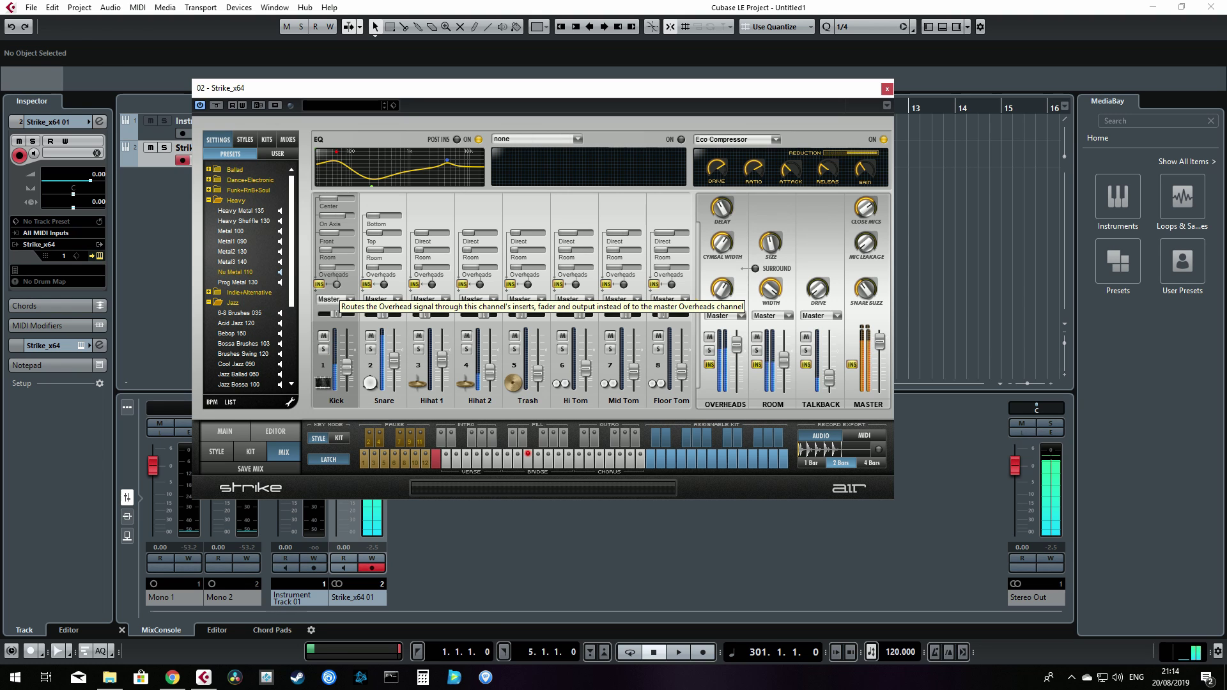
left_click(337, 284)
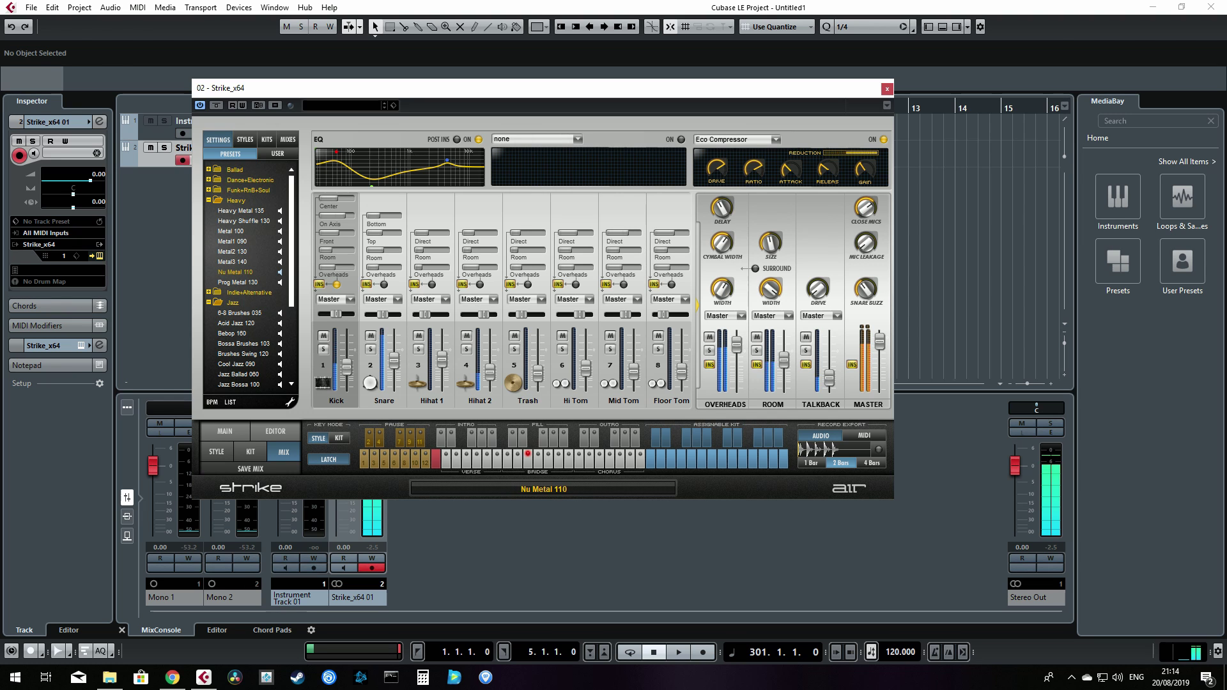
left_click(323, 349)
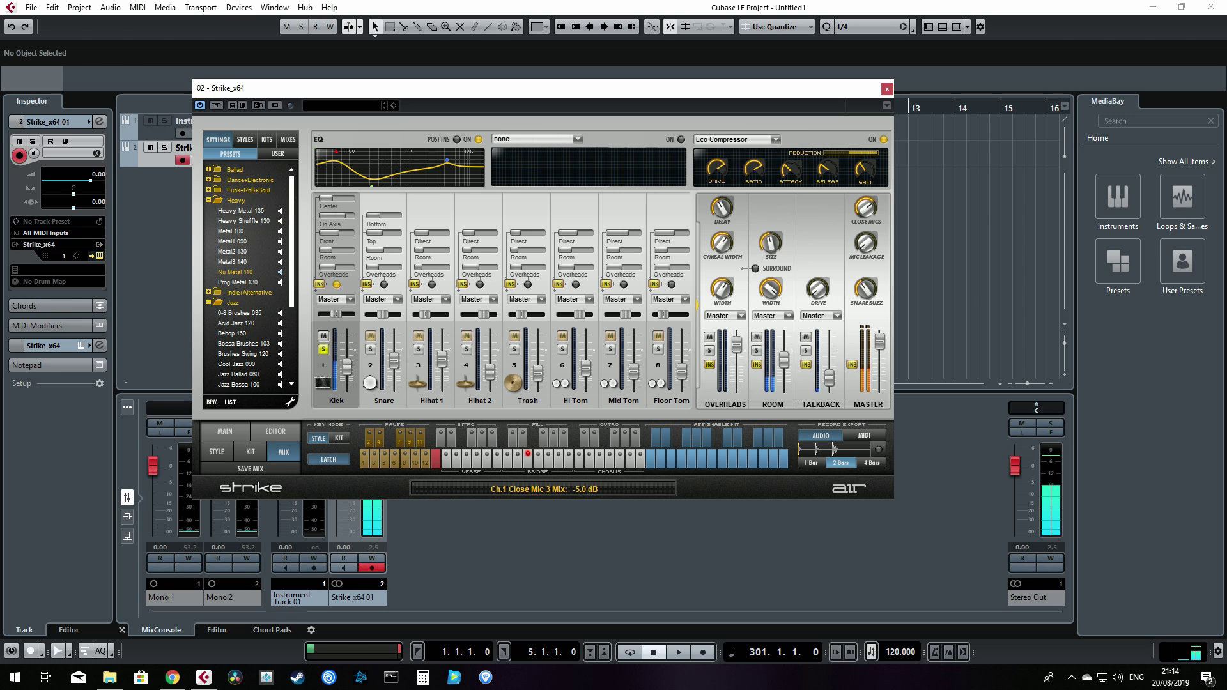
Try different levels for the soloed Kick's close, room and overhead mics, and turn its solo off.
left_click_drag(324, 199, 351, 199)
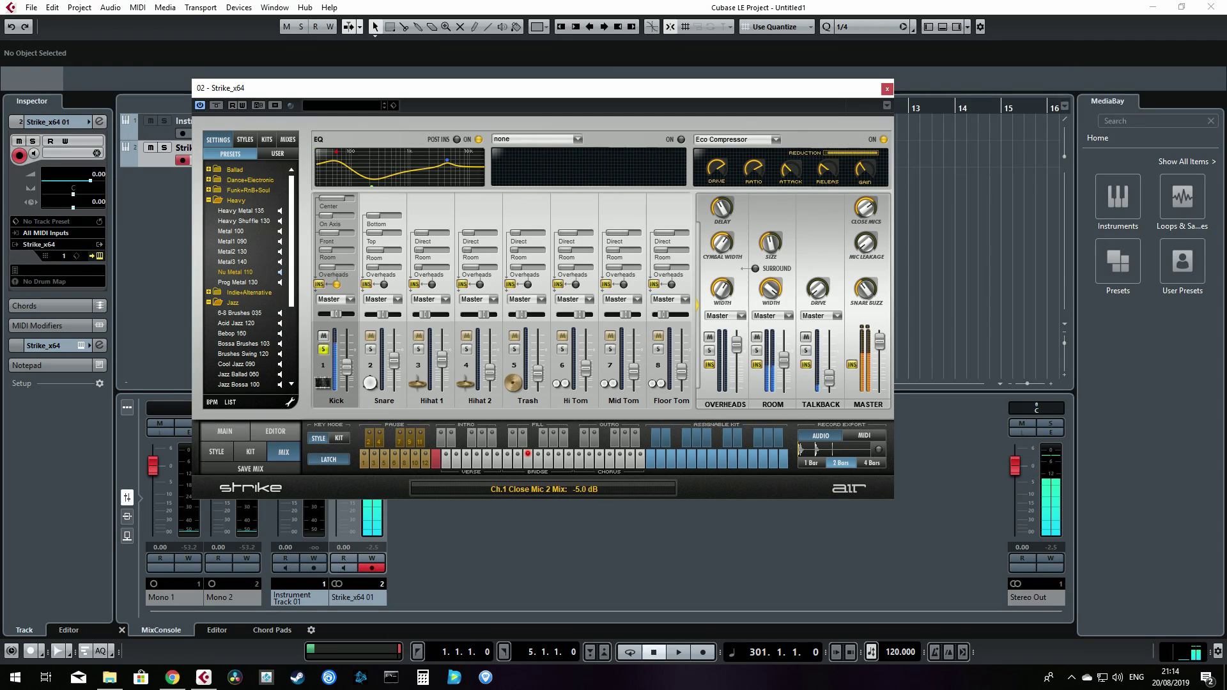
left_click_drag(329, 215, 337, 215)
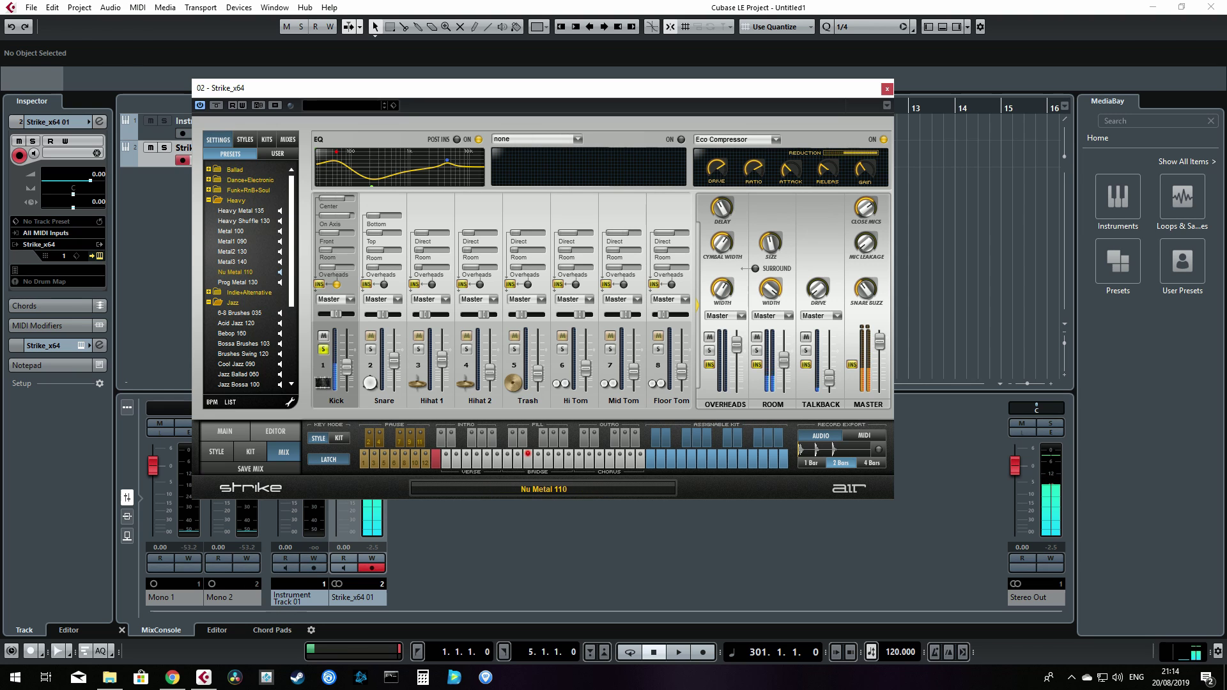
left_click_drag(334, 233, 337, 233)
left_click_drag(332, 250, 336, 268)
left_click(324, 349)
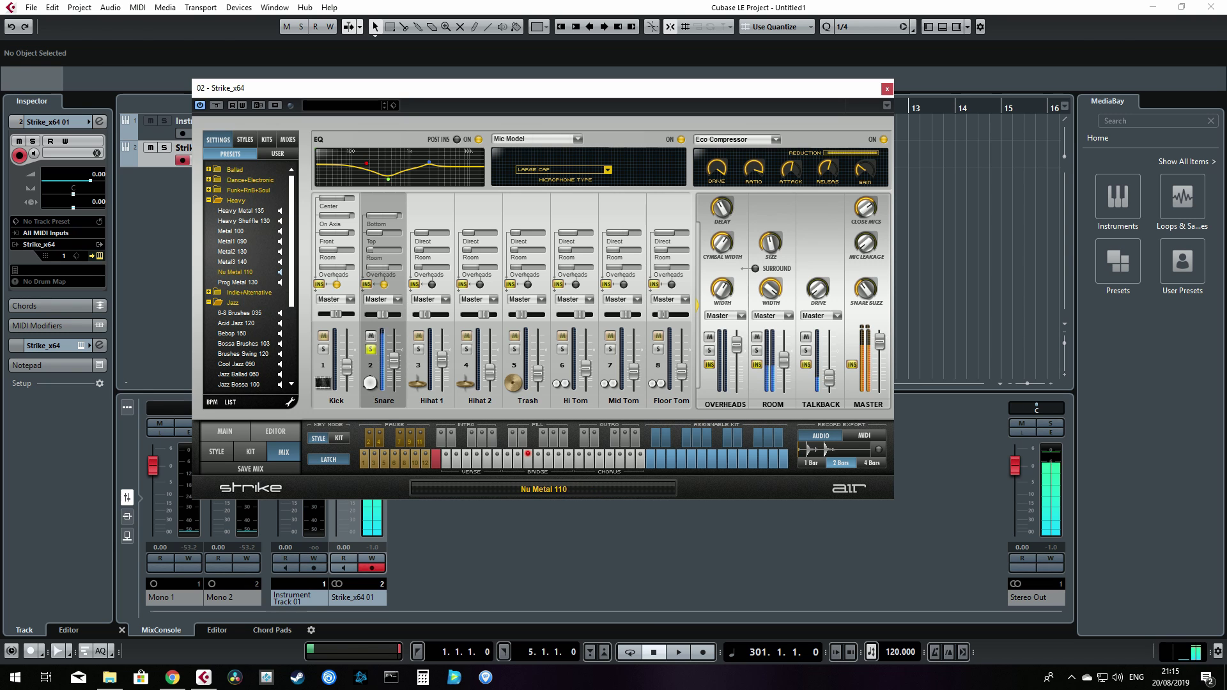
Take the Snare channel out of solo and adjust its Overheads and Room mic levels.
left_click(371, 349)
left_click(370, 349)
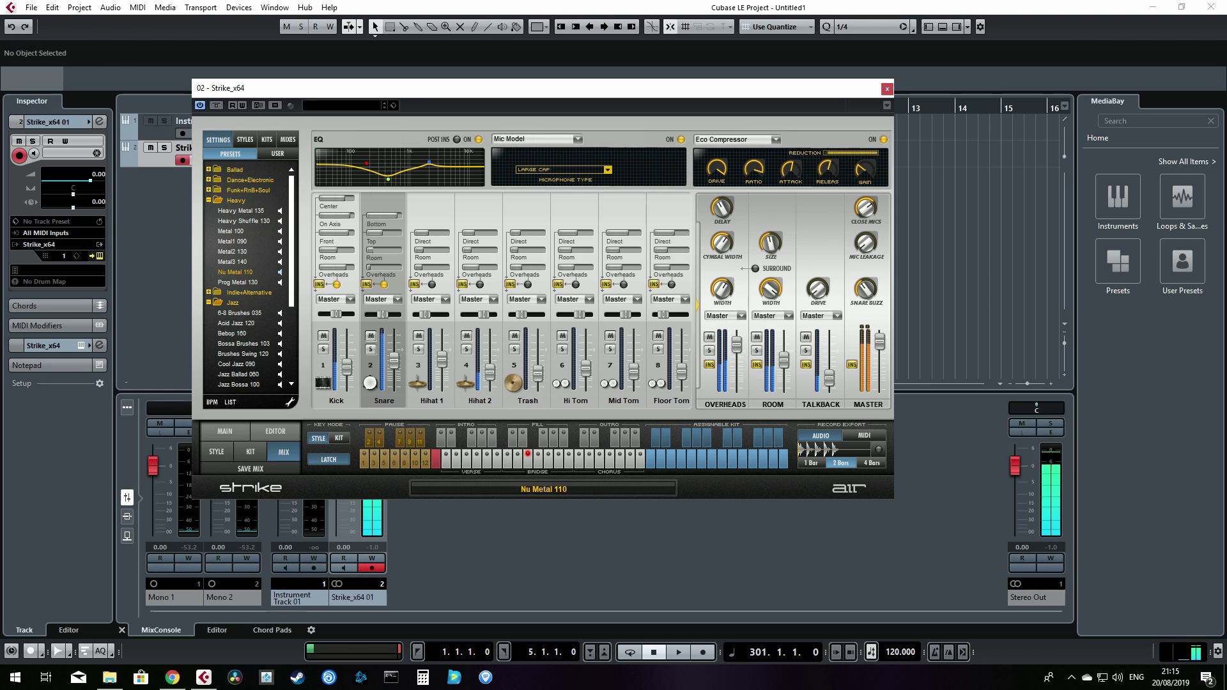
mouse_move(381, 267)
left_mouse_down()
mouse_move(388, 250)
mouse_move(370, 250)
left_mouse_up()
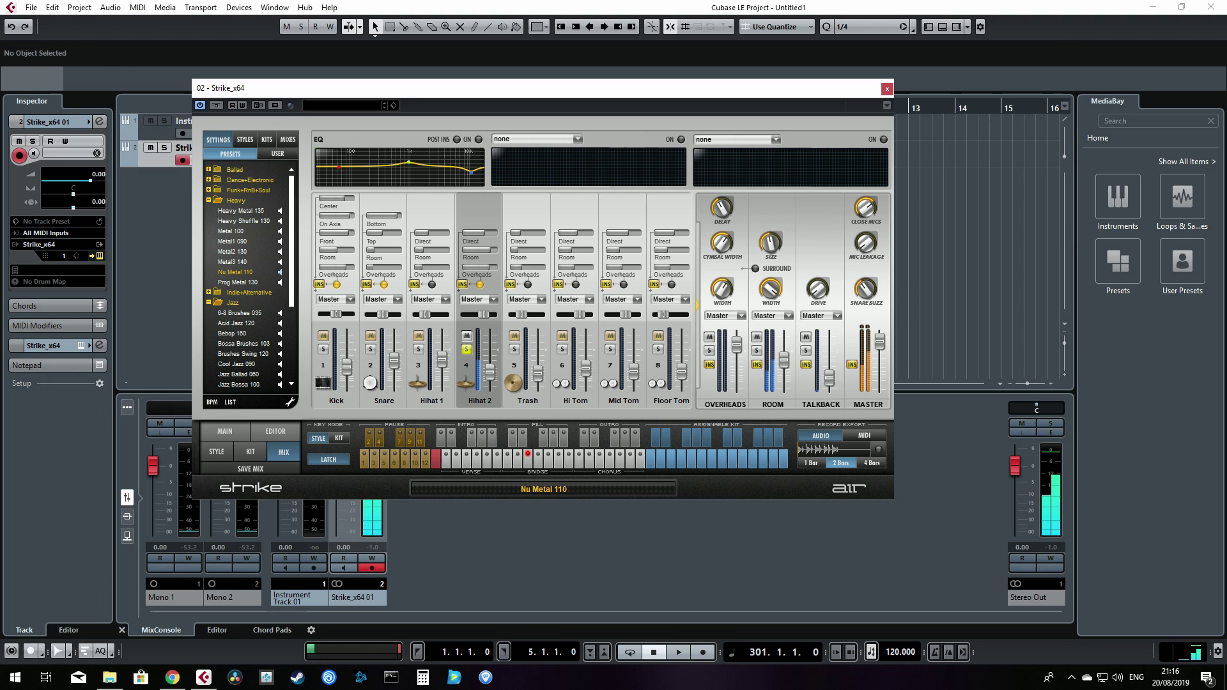
Take Hihat 2 out of solo, set its level to about -20.5 dB, and slightly lower the Snare and raise the Kick.
left_click(467, 350)
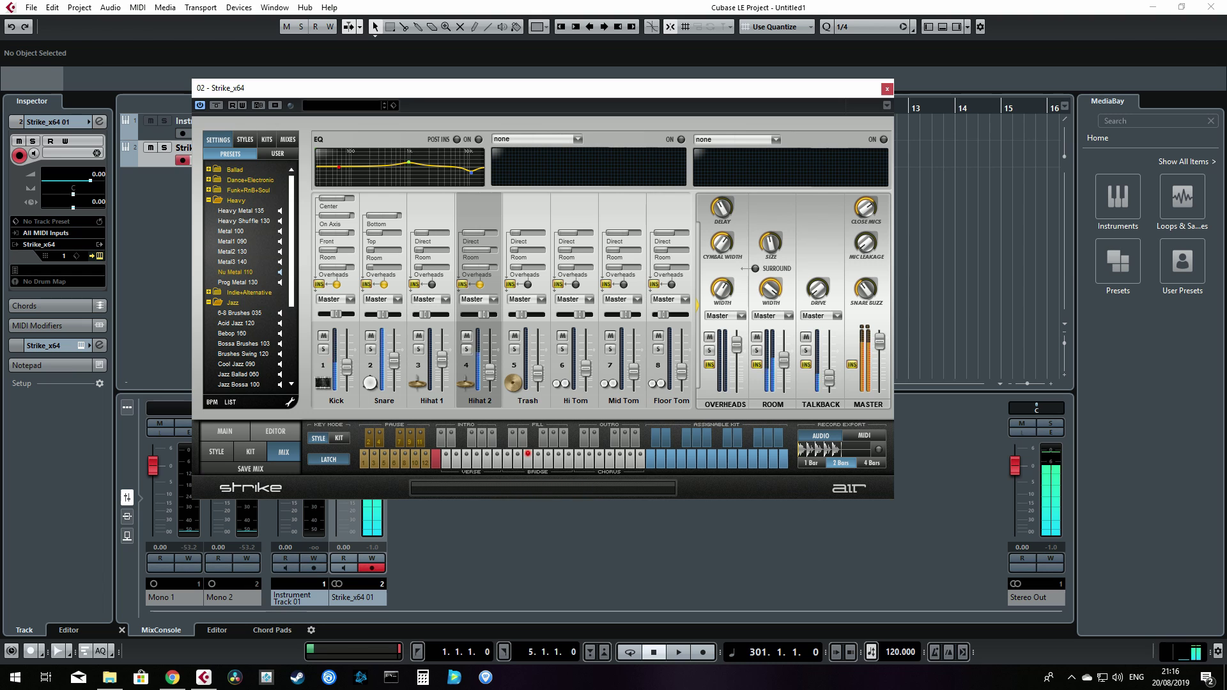
mouse_move(490, 371)
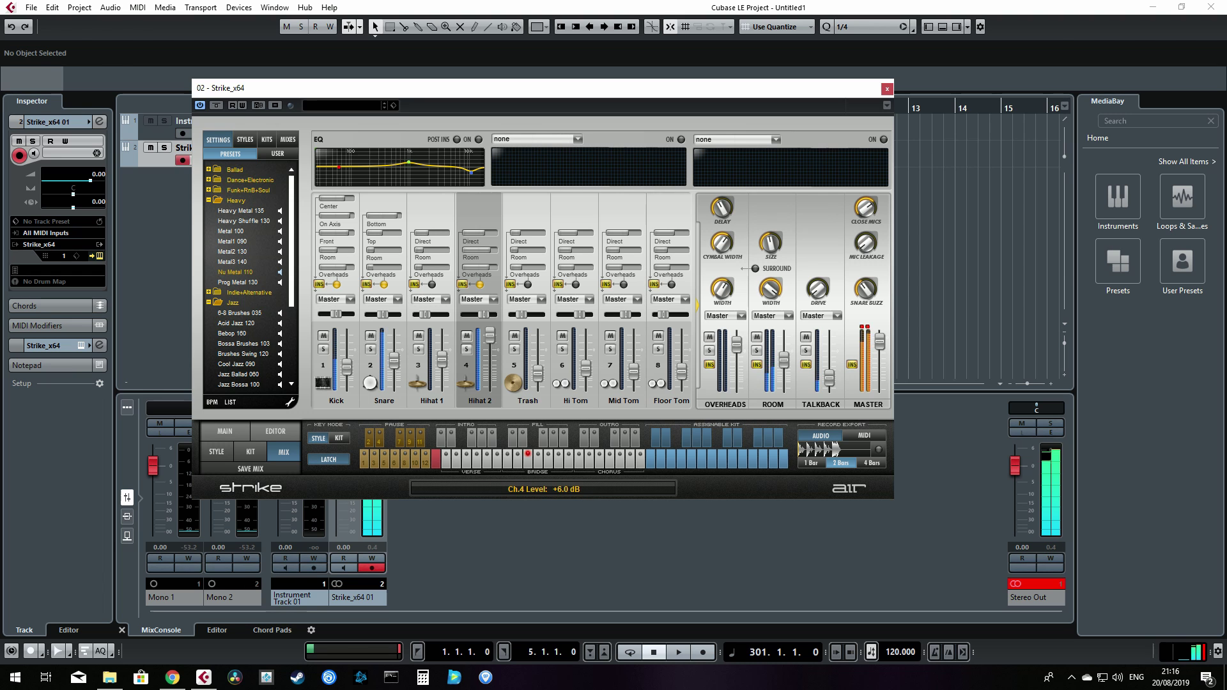
left_click_drag(490, 371, 490, 374)
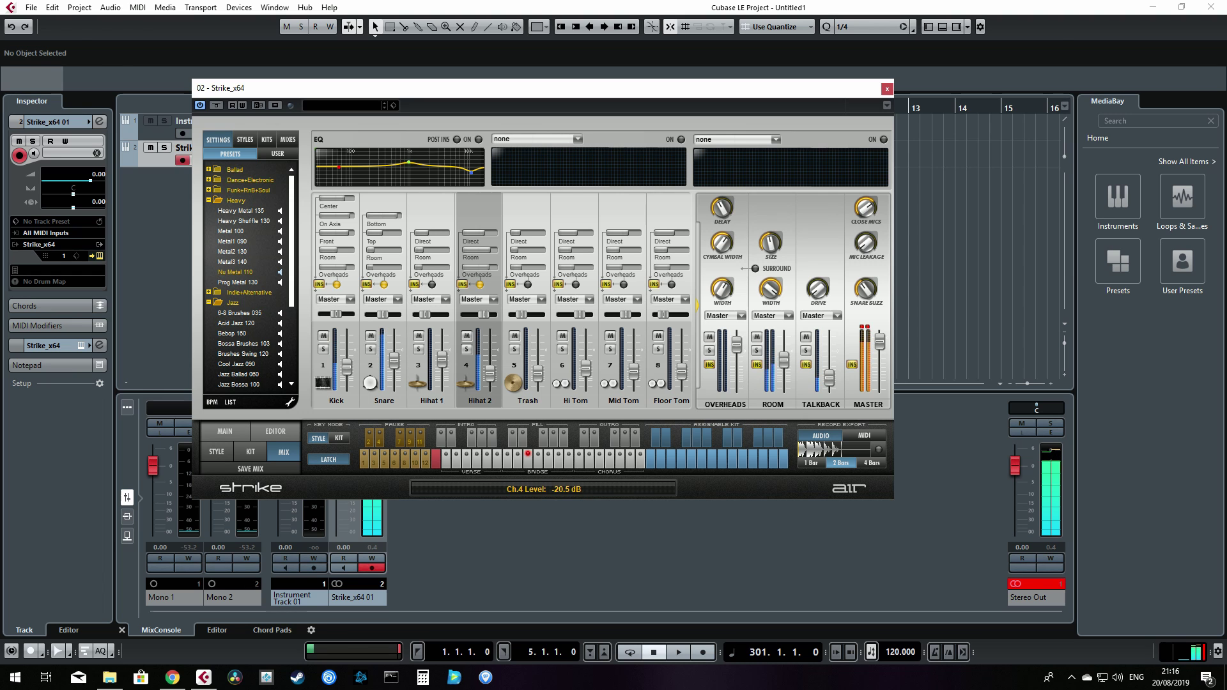
left_click_drag(395, 361, 346, 361)
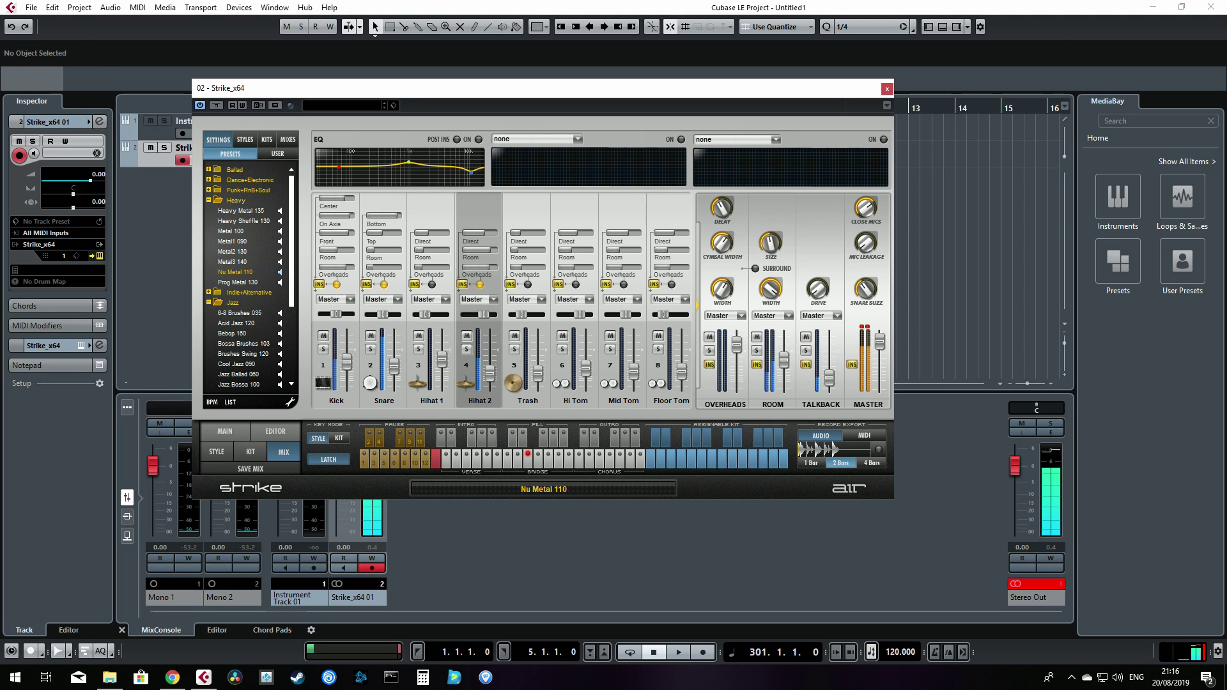
Adjust the Overheads, Room, Talkback and Master knobs, including delay, size, drive, snare buzz and close mics, with Overhead Width at -60 %.
left_click(773, 384)
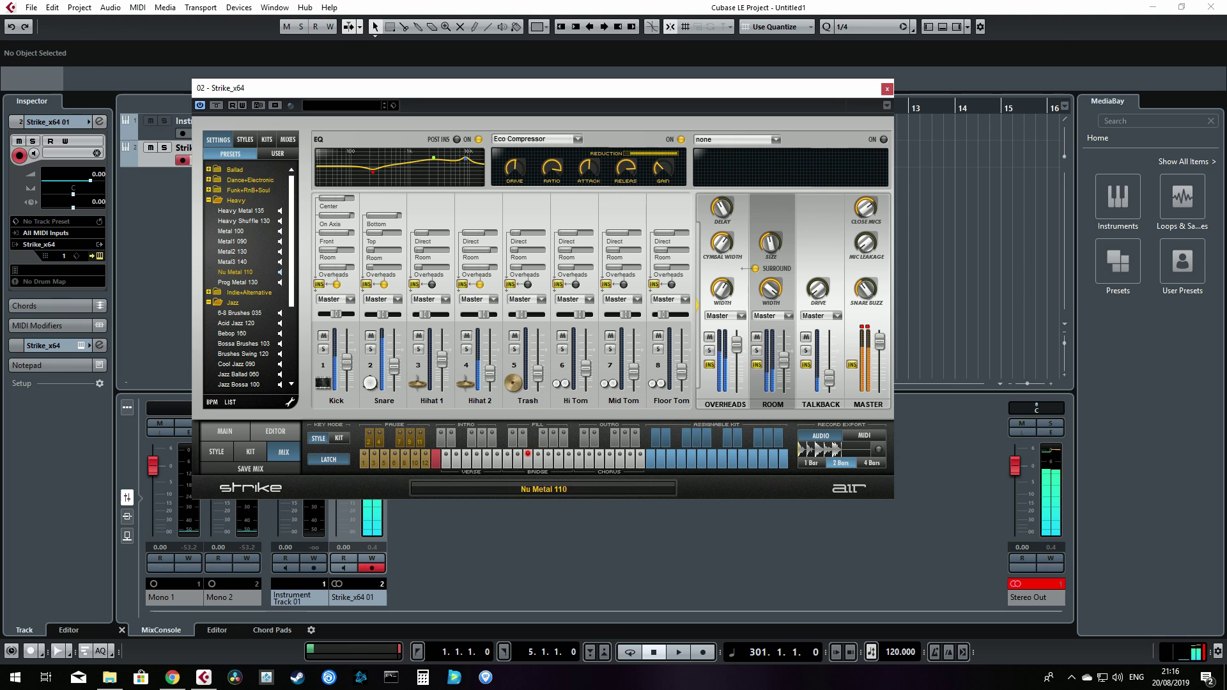
left_click_drag(723, 208, 770, 253)
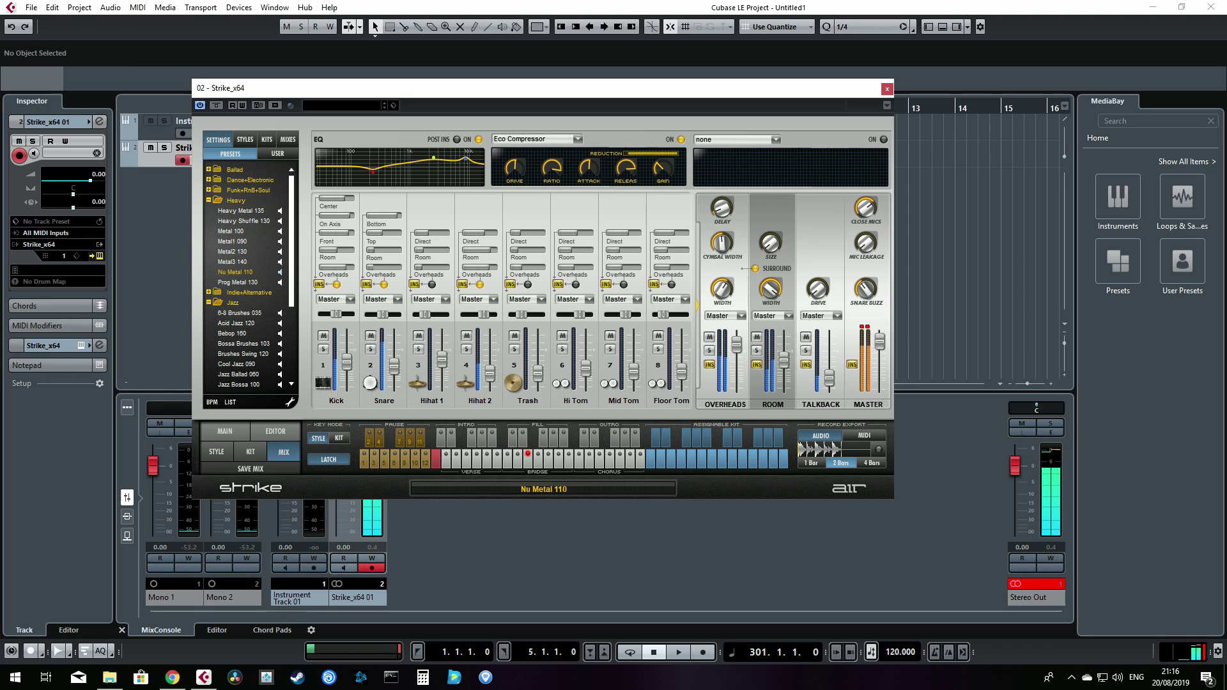
left_click_drag(770, 289, 771, 327)
left_click_drag(722, 289, 721, 326)
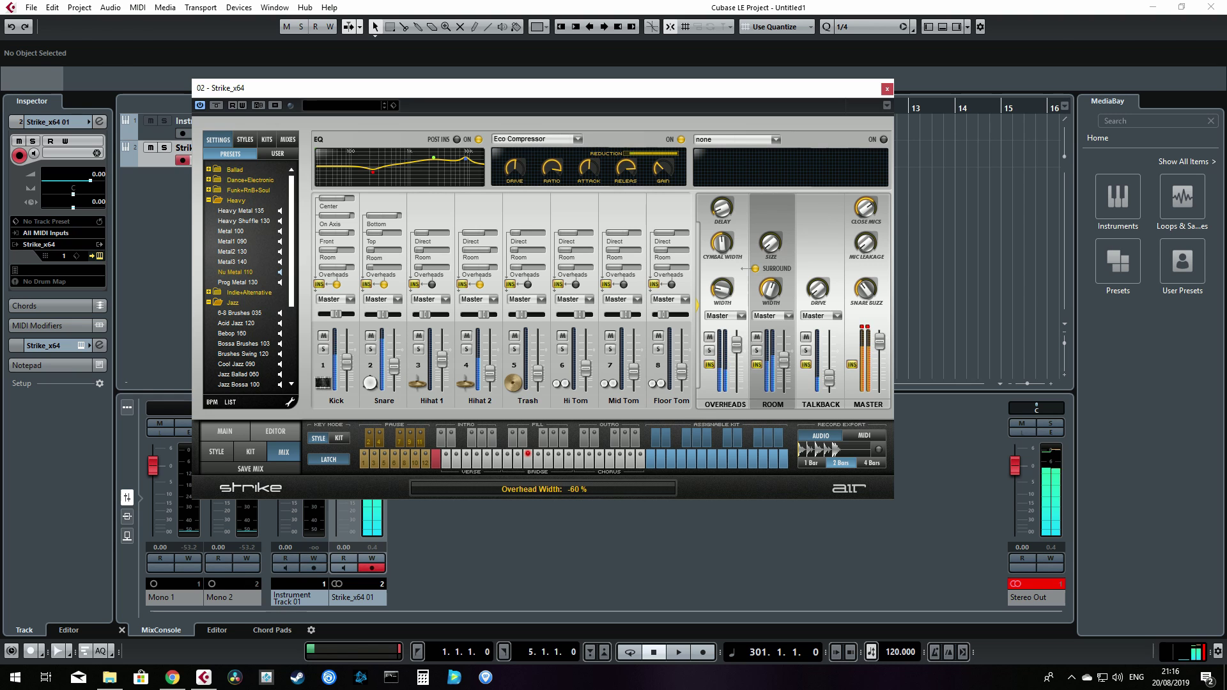
left_click_drag(817, 289, 866, 292)
left_click_drag(865, 207, 866, 208)
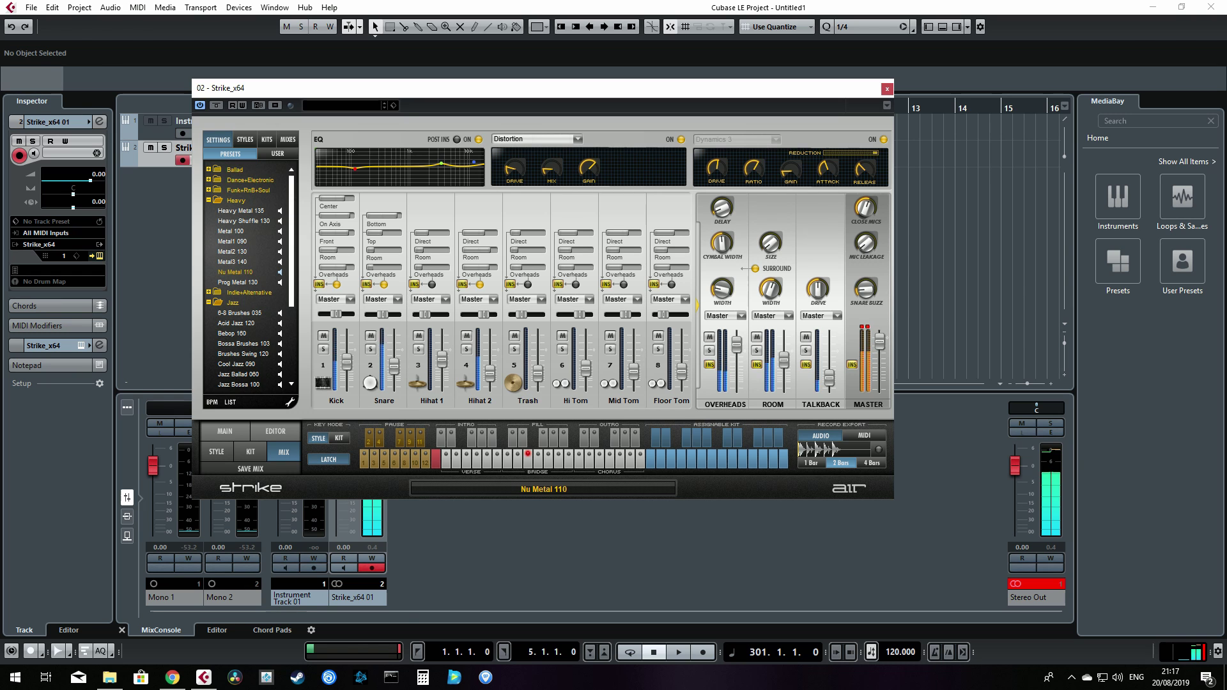
Route the Kick channel to Out 1, the Snare to Out 2 and Hihat 1 to Out 3.
left_click(335, 299)
left_click(332, 319)
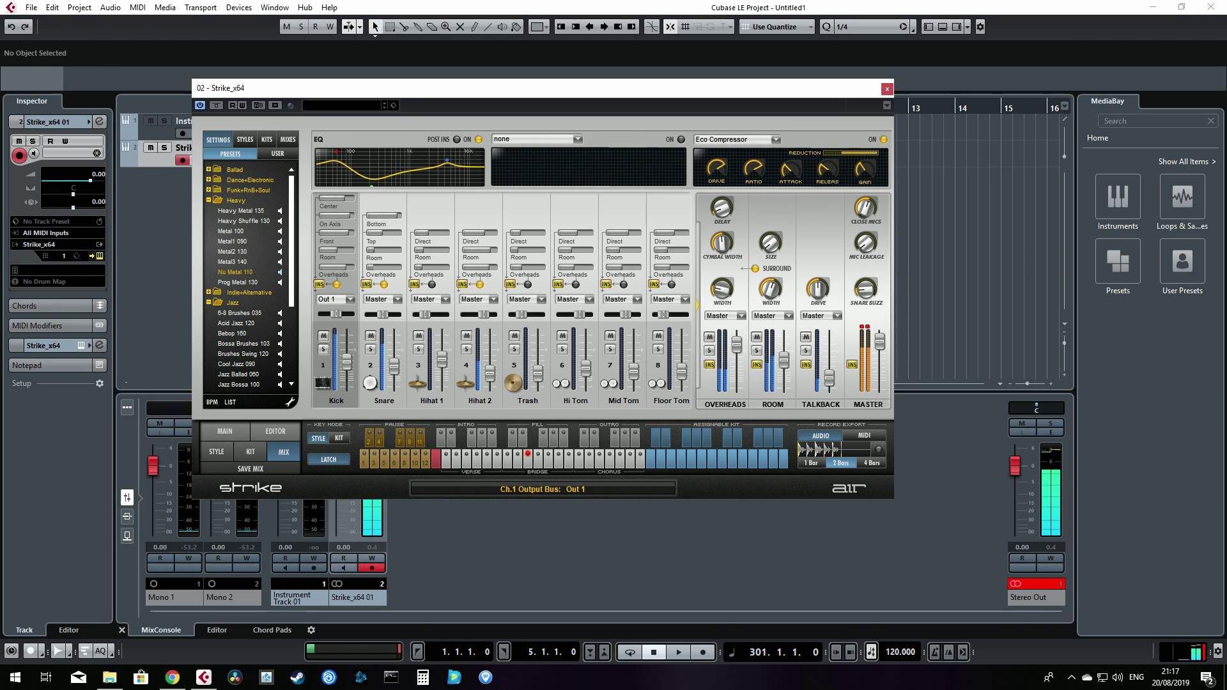
left_click(382, 299)
left_click(380, 327)
left_click(430, 300)
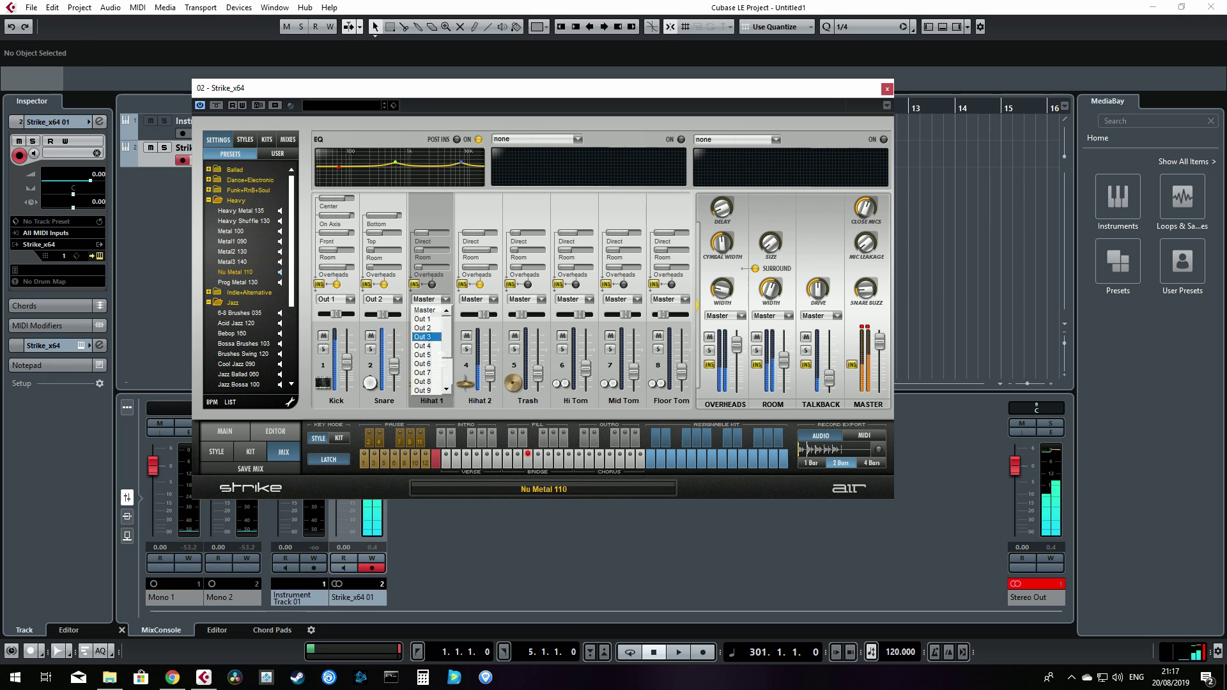
left_click(426, 337)
Route Hihat 2 to Out 4, Trash and Hi Tom to Out 5, and Mid Tom to Out 6, keeping Floor Tom on Master.
left_click(478, 300)
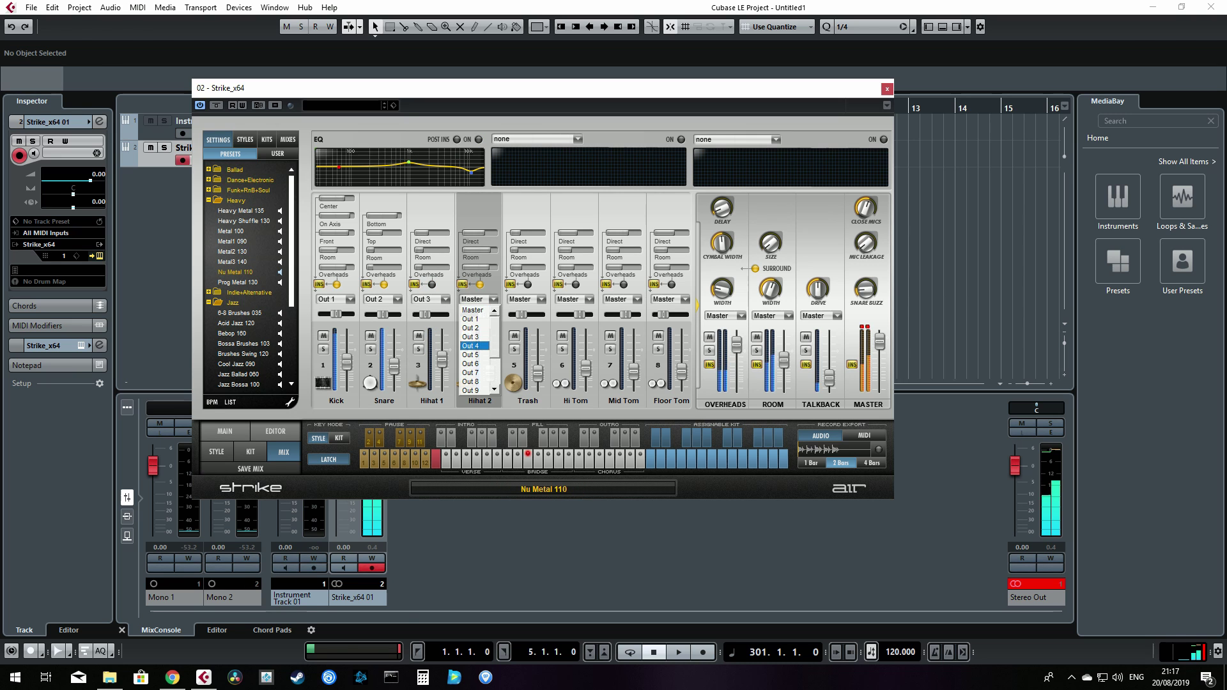
left_click(471, 346)
left_click(526, 299)
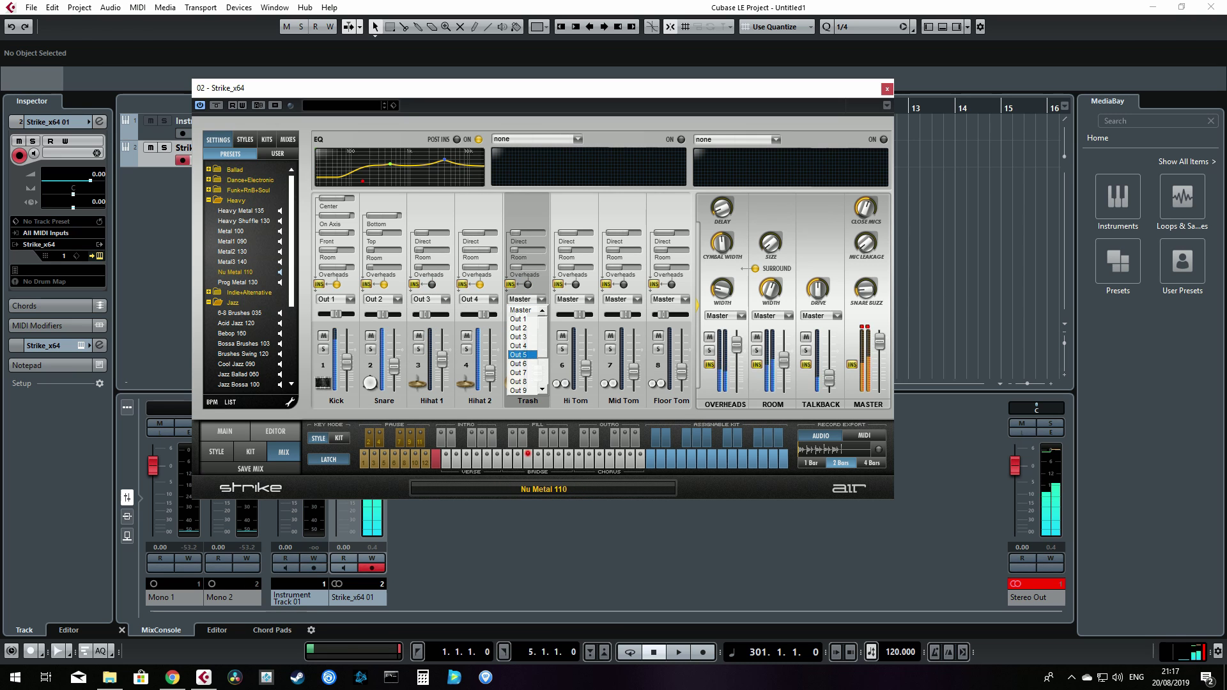
left_click(518, 355)
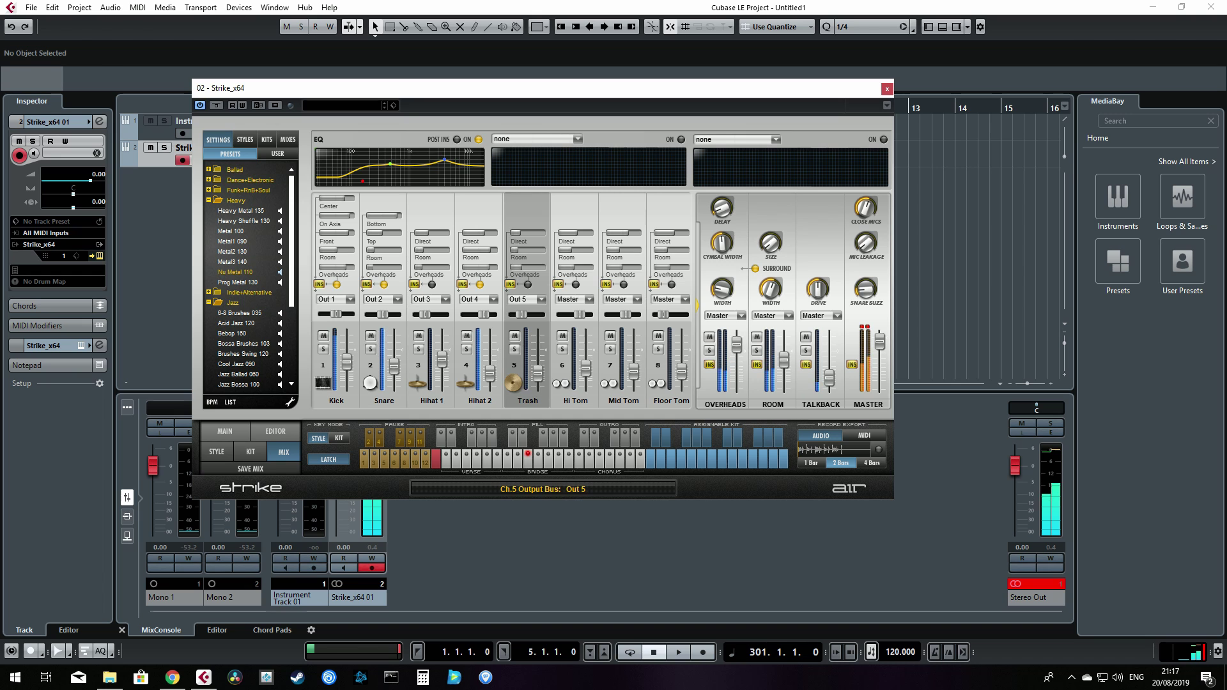
left_click(574, 299)
left_click(565, 355)
left_click(622, 299)
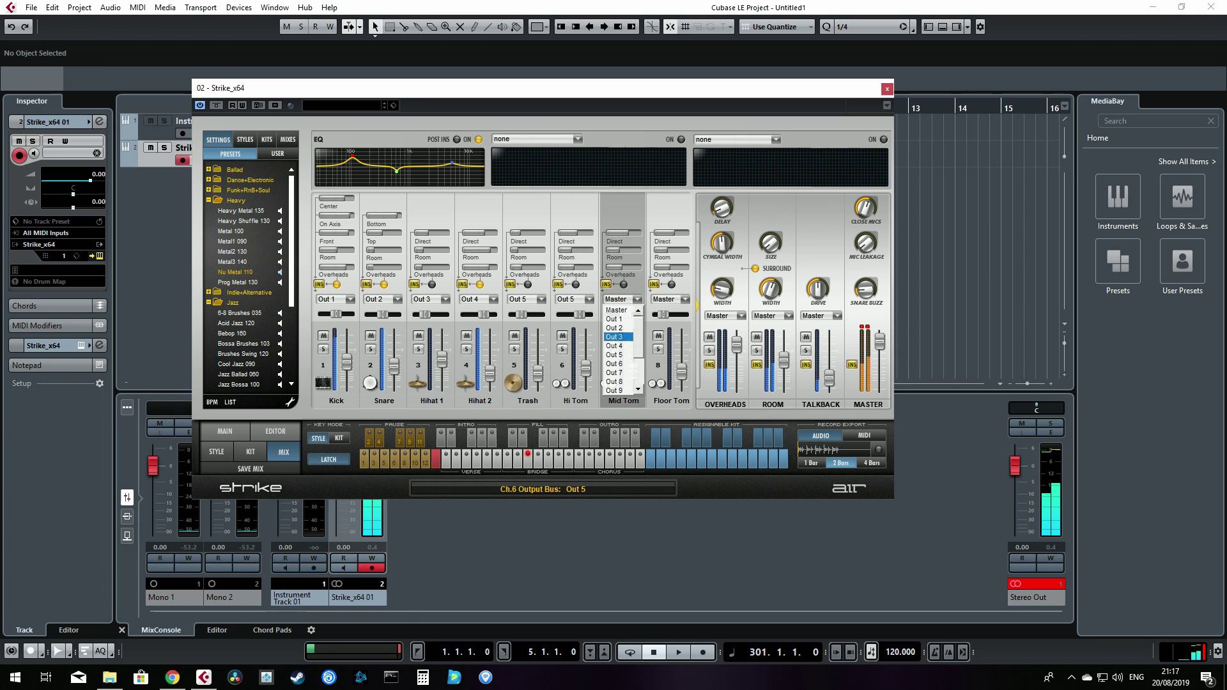
left_click(614, 364)
left_click(670, 299)
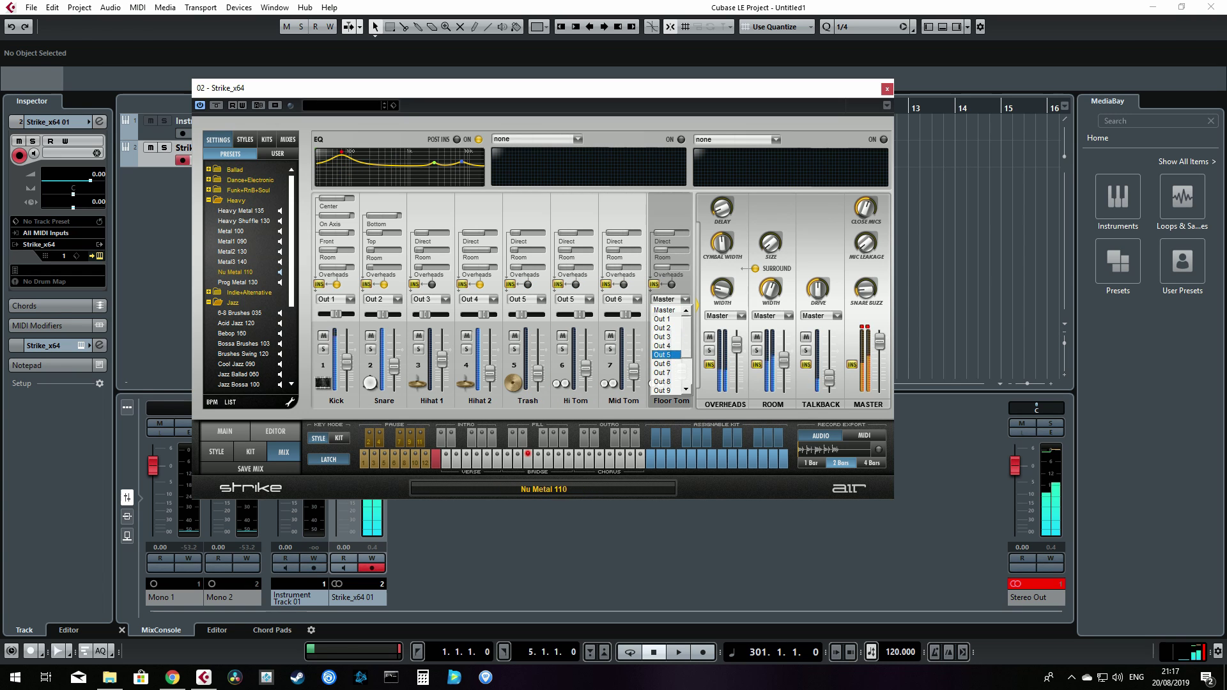
left_click(665, 310)
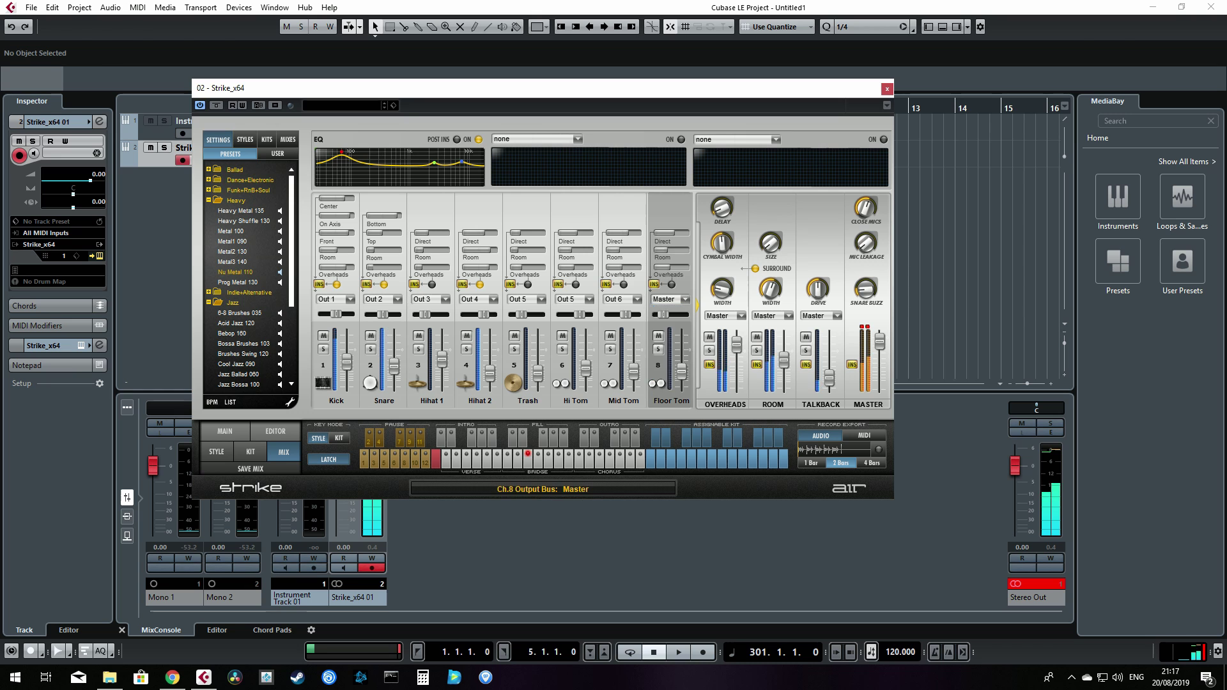
Route the Mid Tom, Hi Tom and Trash channels back to the Master output.
left_click(622, 300)
left_click(615, 310)
left_click(574, 299)
left_click(569, 310)
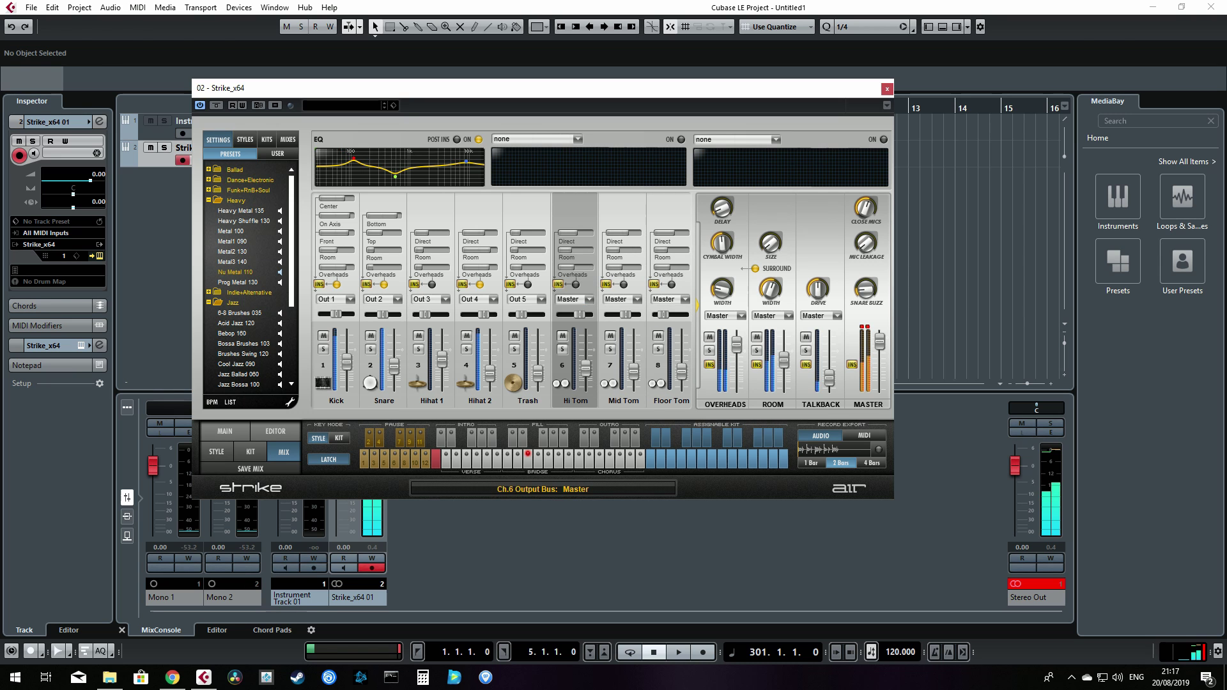
left_click(526, 299)
left_click(519, 311)
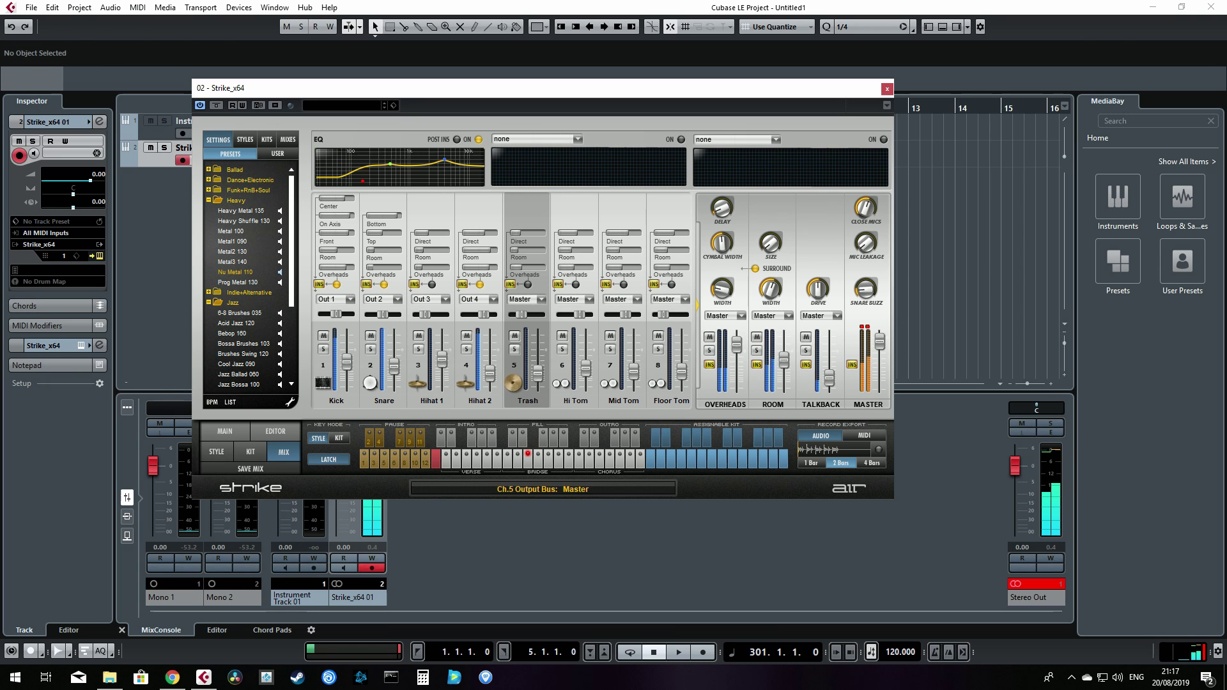
Route the Hihat 2, Hihat 1, Snare and Kick channels back to the Master output.
left_click(479, 299)
left_click(473, 310)
left_click(430, 299)
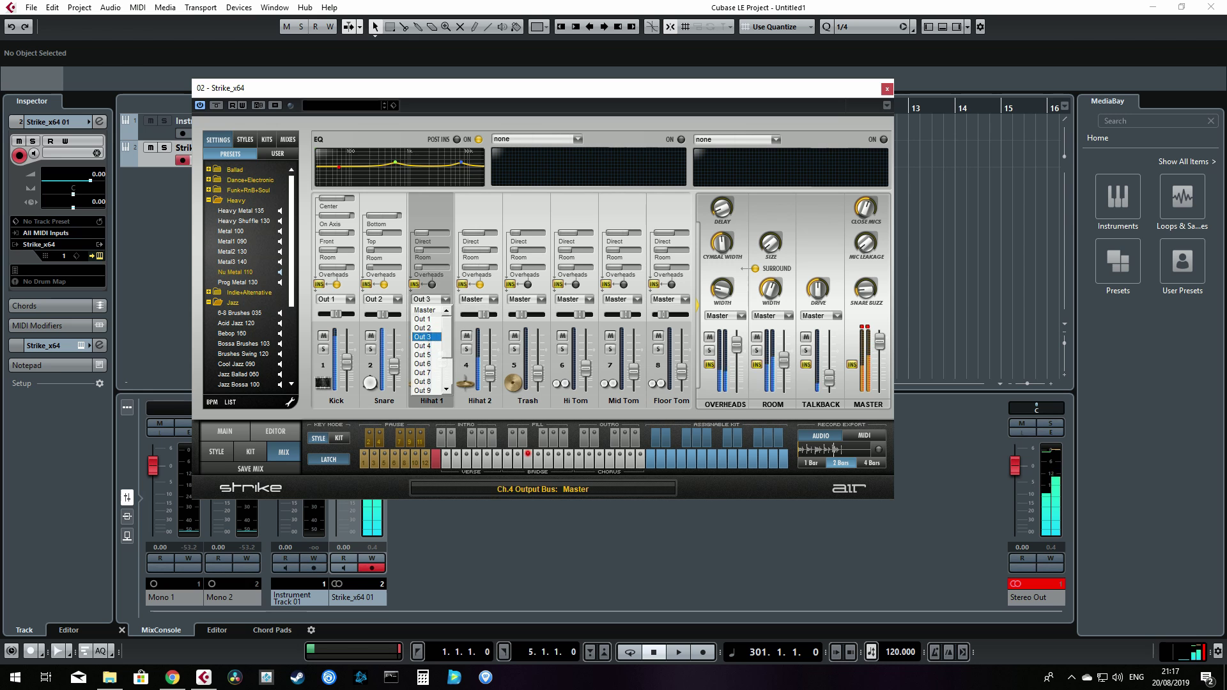
left_click(423, 310)
left_click(382, 299)
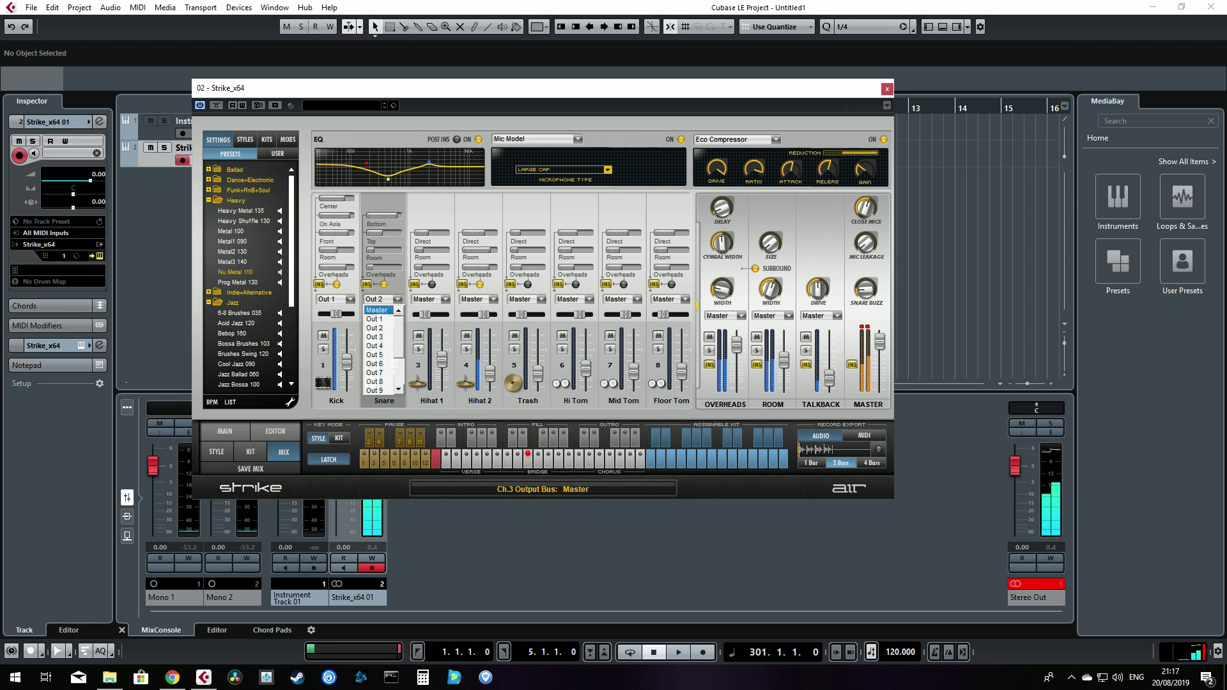
left_click(377, 310)
left_click(334, 299)
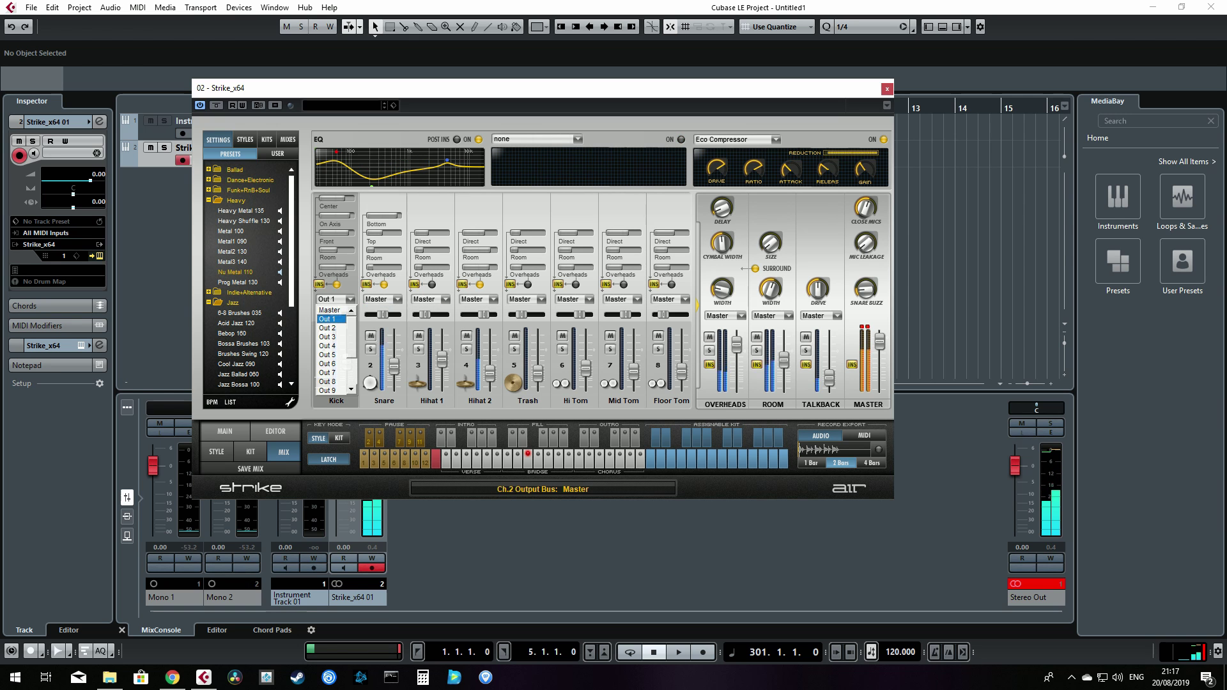
left_click(329, 310)
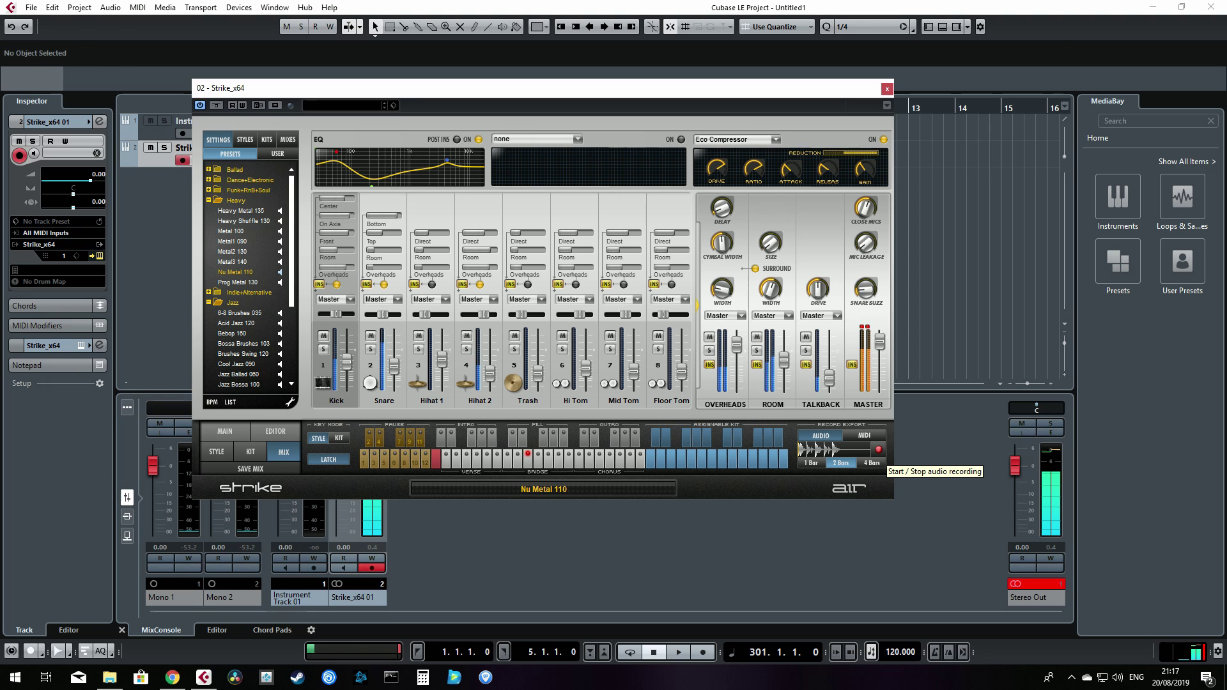
Capture two bars of the Strike pattern as audio and place the clip at bar 1 on a new audio track.
left_click(879, 450)
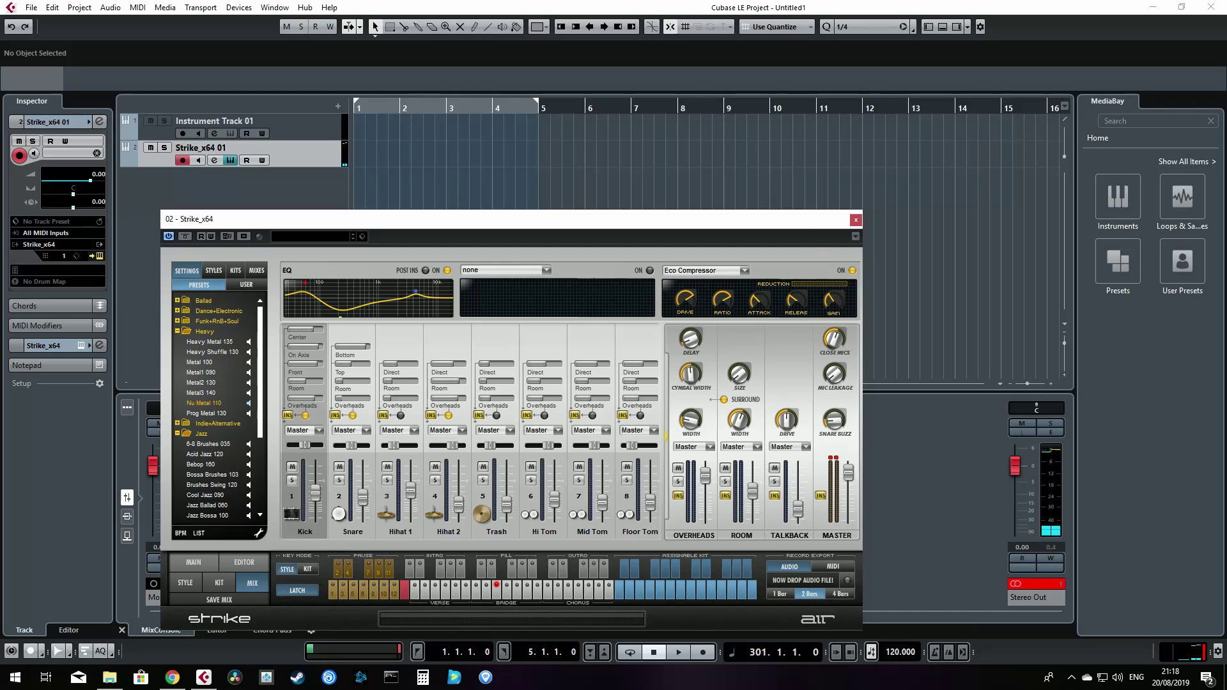
left_click_drag(803, 581, 359, 164)
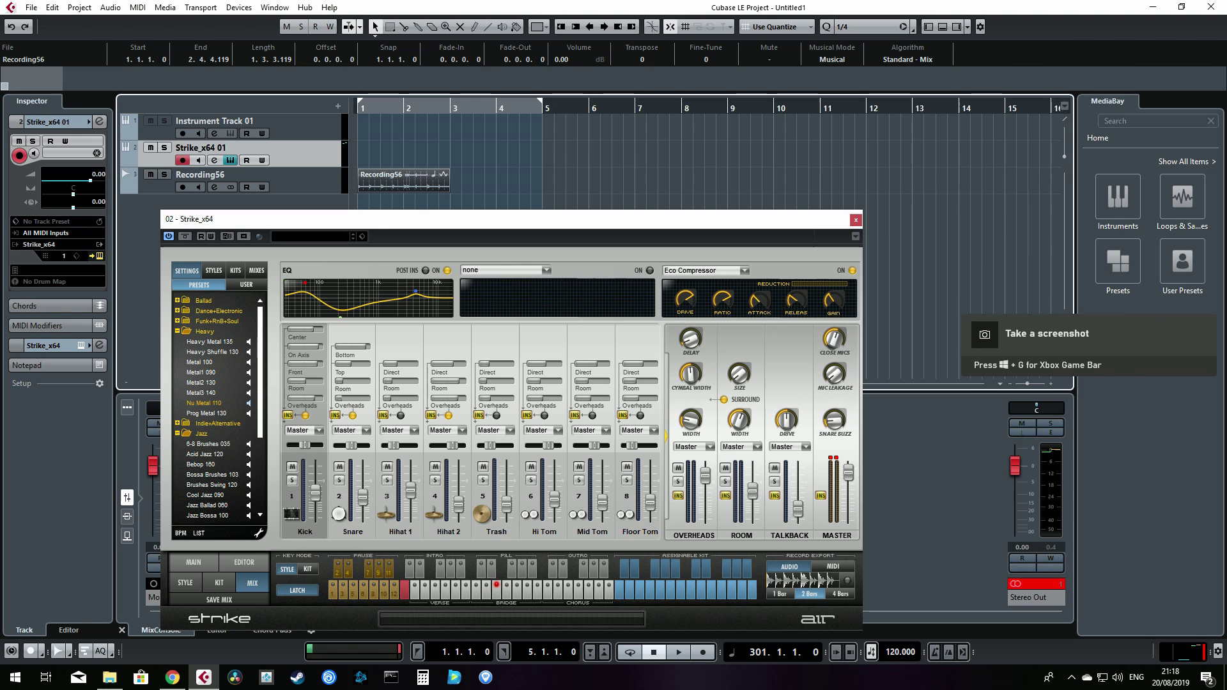
Play the project from the start to audition the placed drum clip, stopping just after it ends.
key("Home")
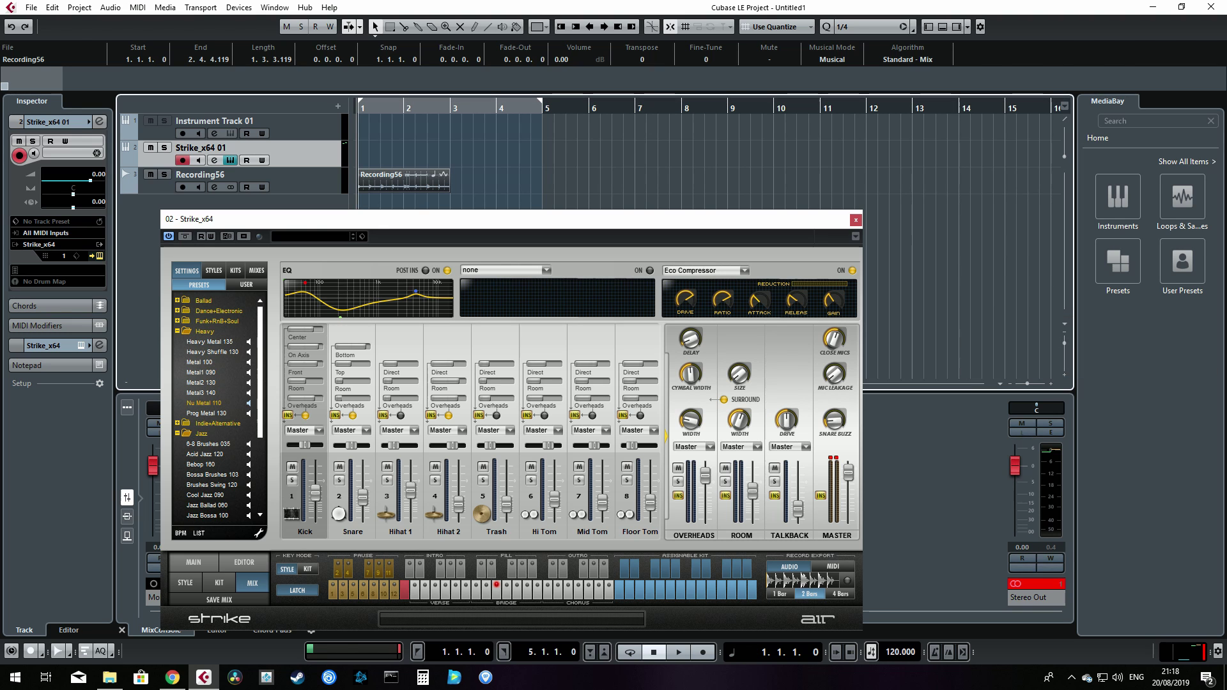
key("space")
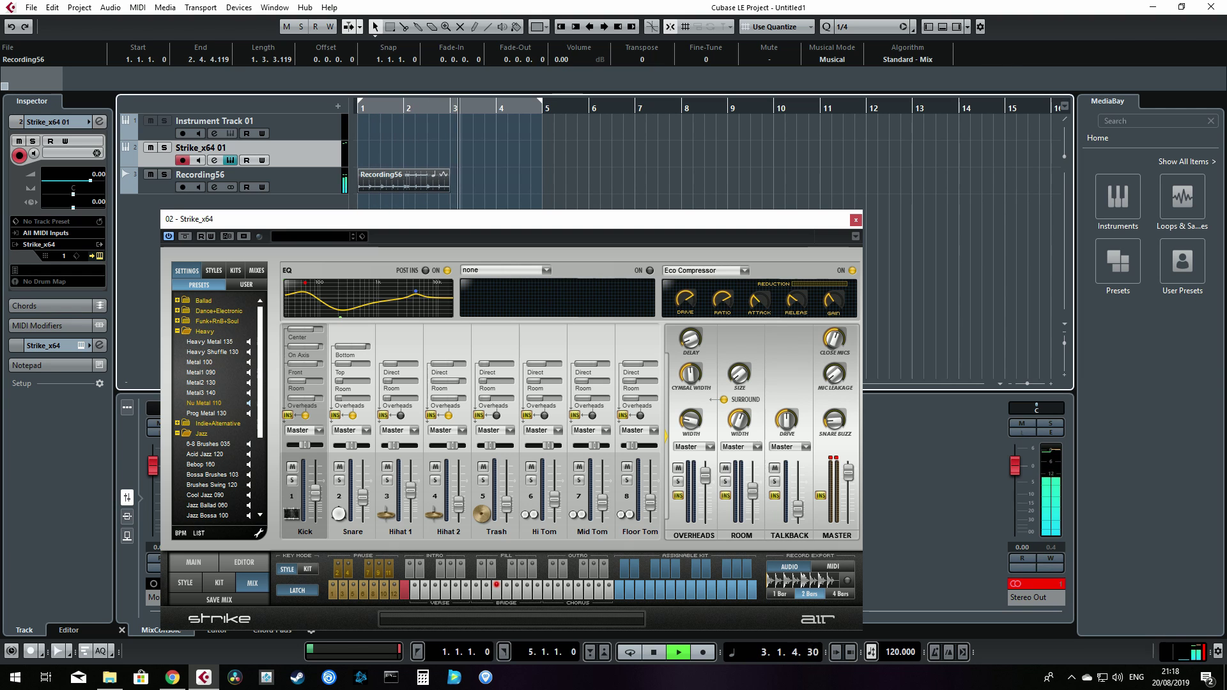
key("space")
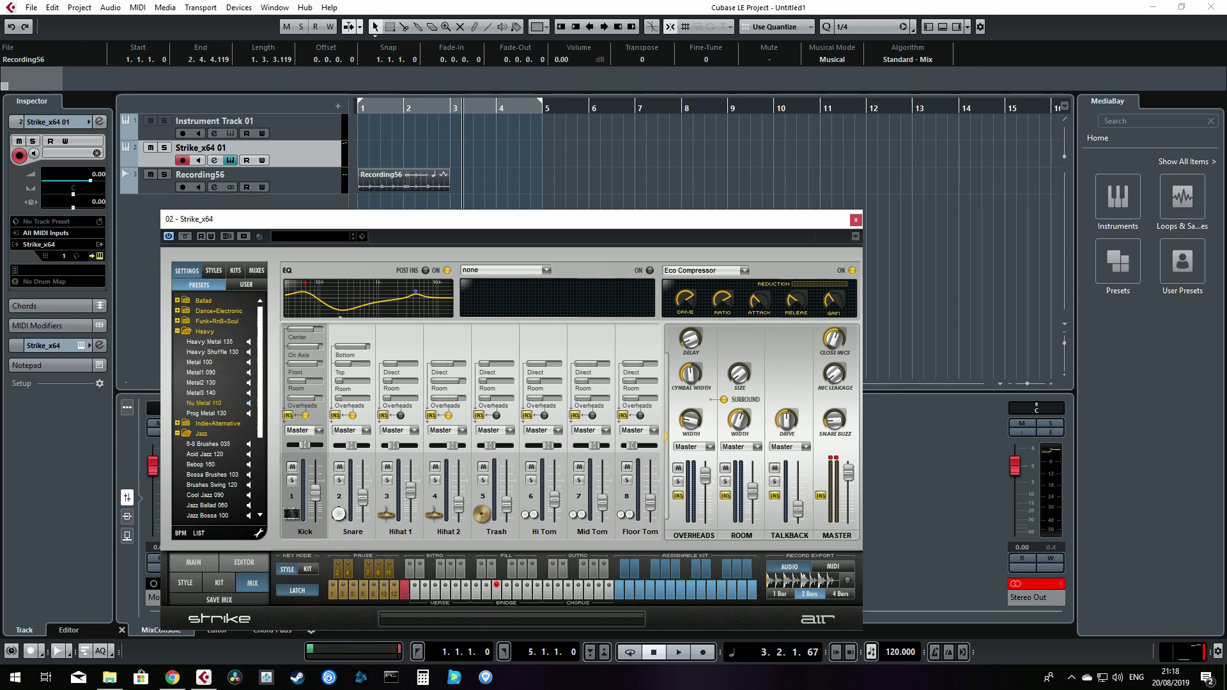
Move the Strike window higher over the project and show its main performance page.
left_click_drag(640, 225, 726, 136)
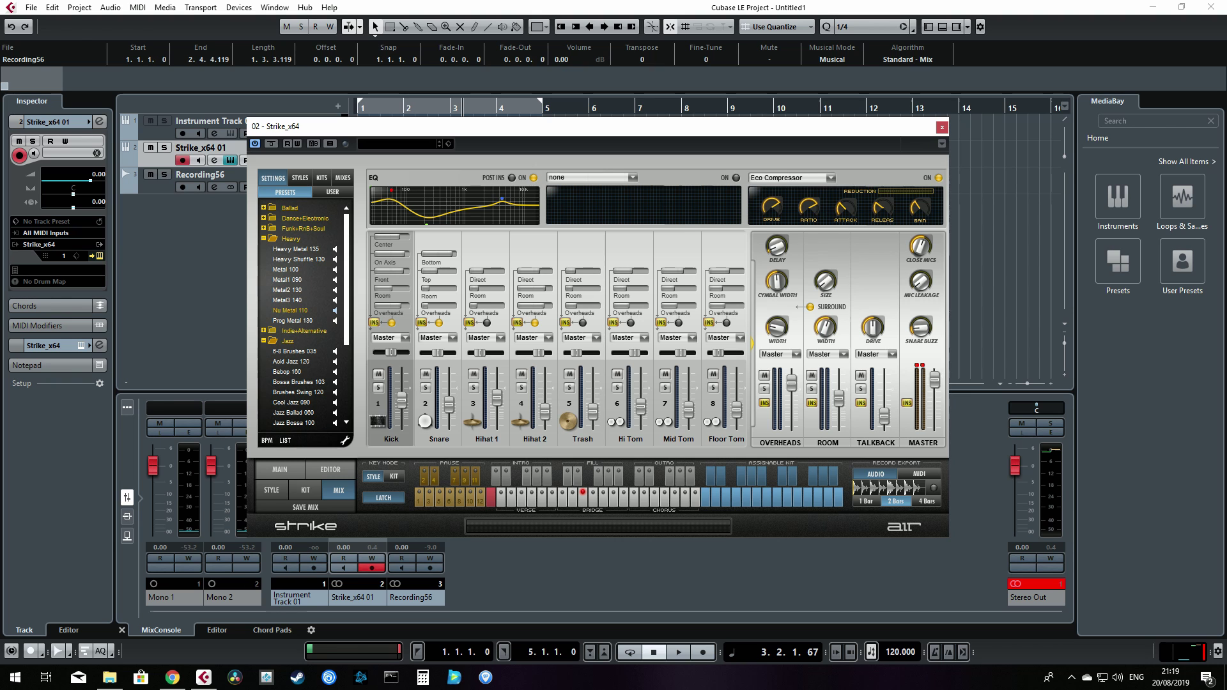
left_click(279, 469)
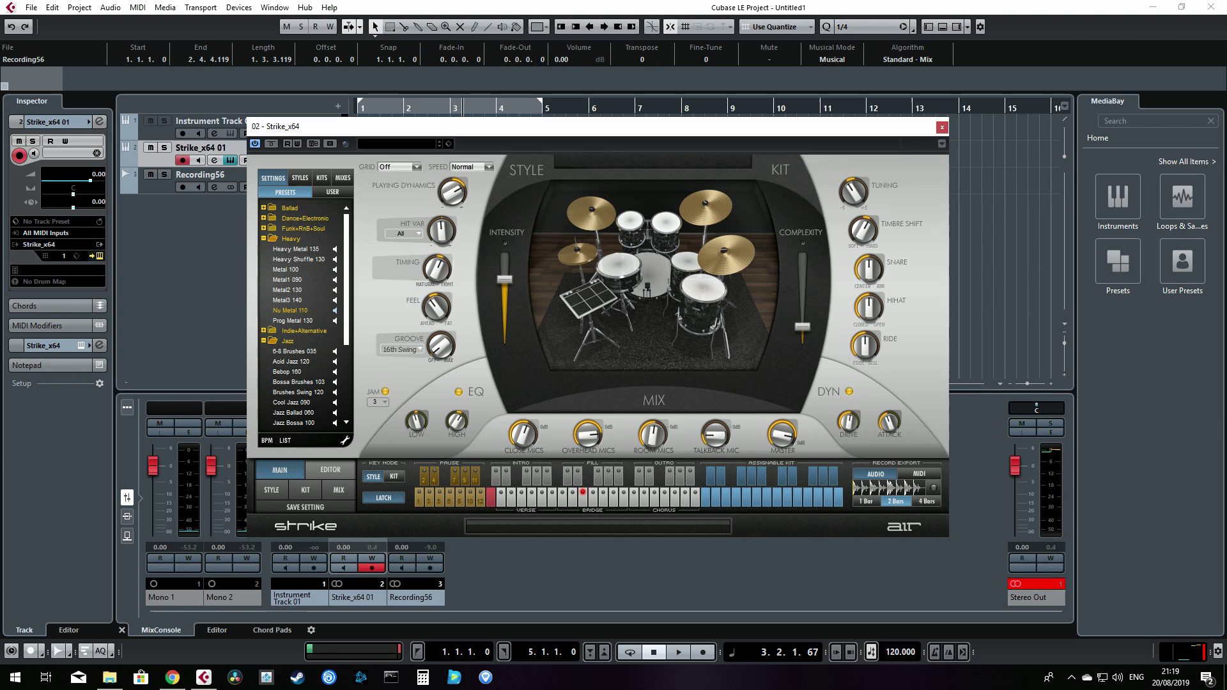